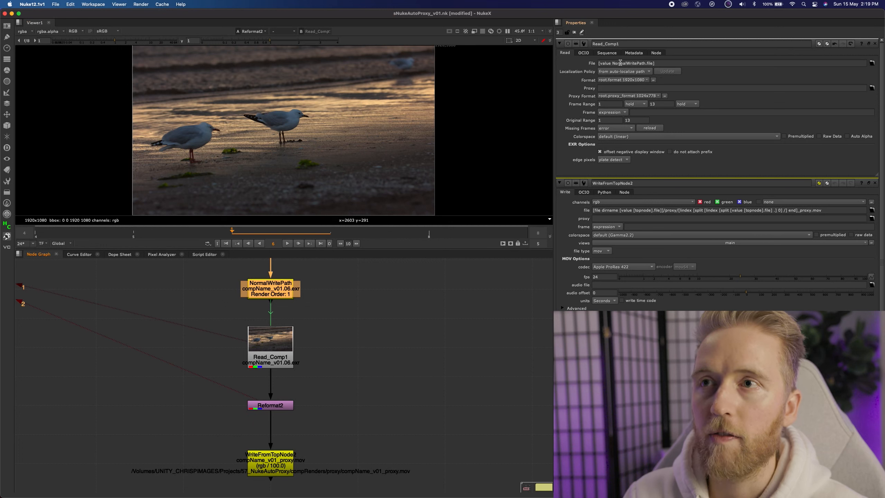
Open the NormalWritePath and WriteFromTopNode2 properties to inspect their file paths.
double_click(270, 288)
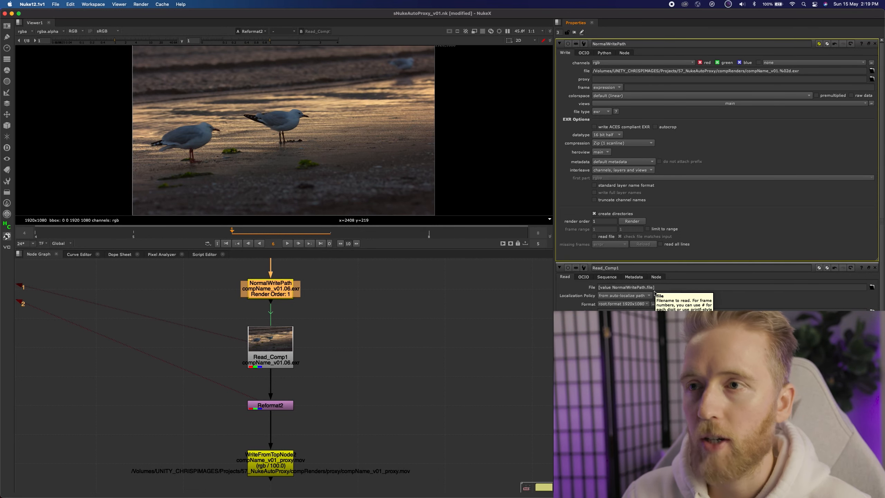
click(296, 316)
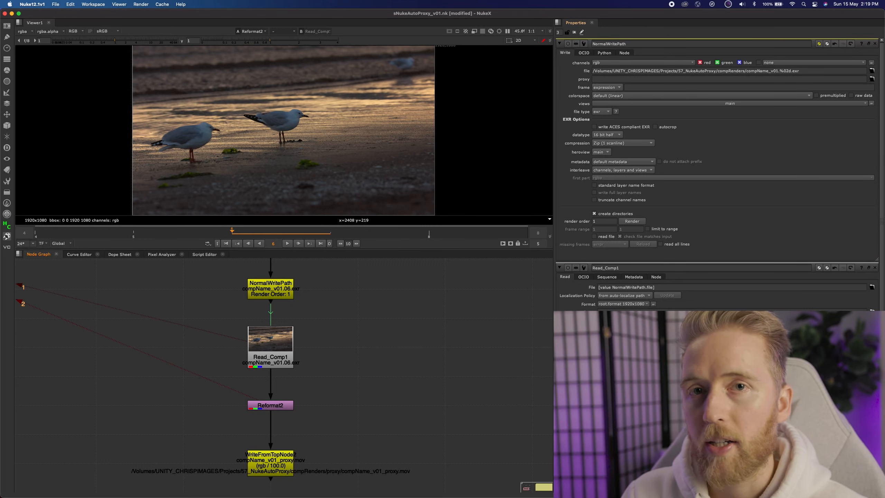
middle_drag(336, 425, 382, 356)
drag(256, 350, 405, 432)
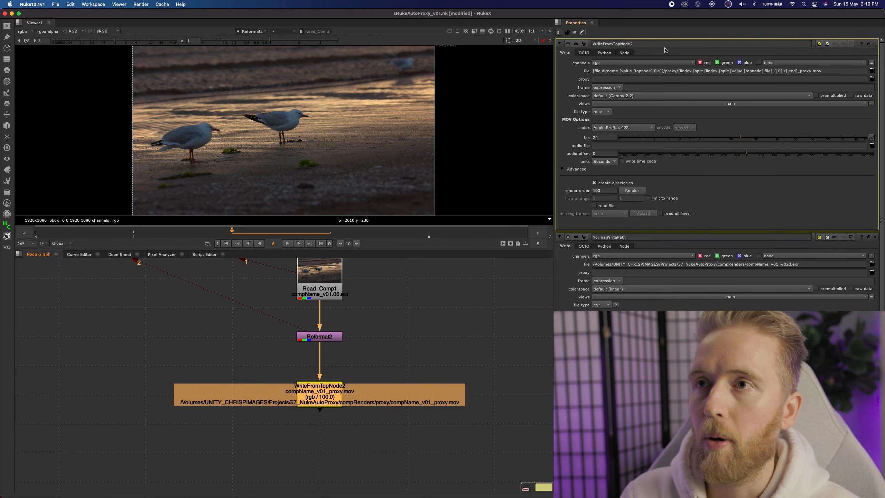
double_click(315, 389)
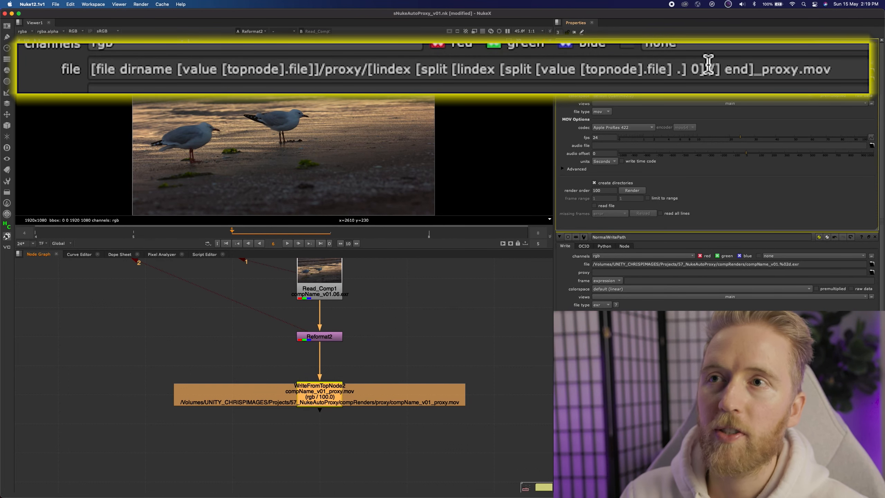
Inspect the Read_Comp1 node's properties and how it connects between the two Write nodes.
middle_drag(348, 296, 341, 331)
double_click(314, 321)
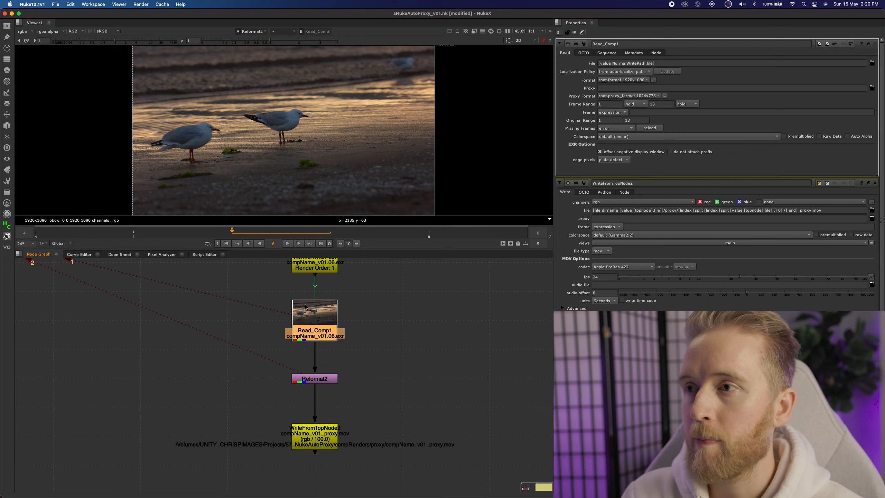
mouse_move(338, 276)
middle_down()
mouse_move(338, 311)
mouse_move(338, 287)
middle_up()
drag(262, 400, 449, 497)
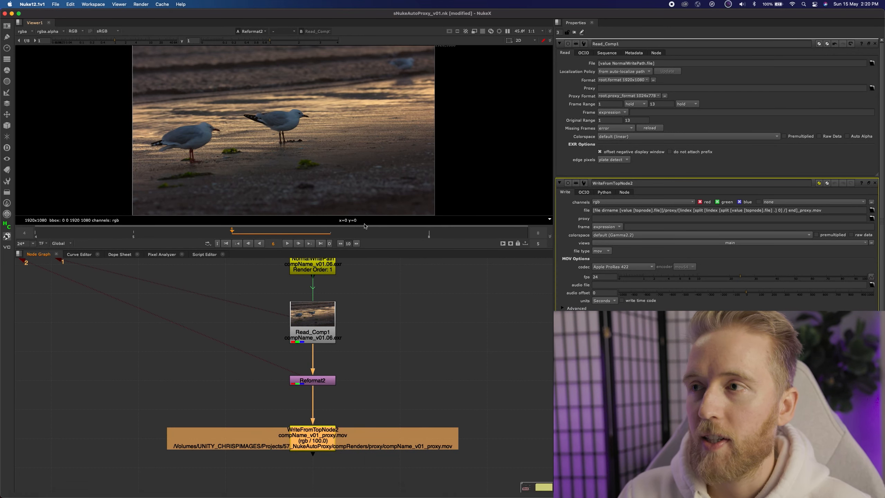
middle_drag(323, 274, 321, 298)
click(317, 291)
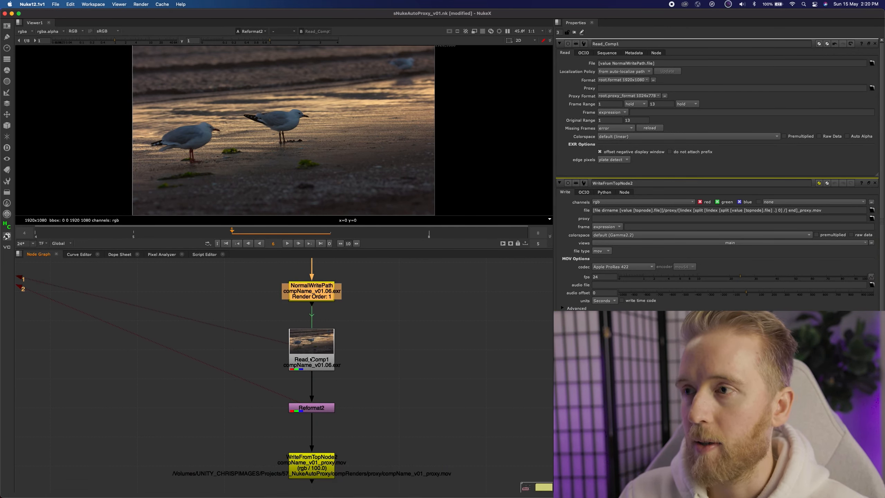
drag(264, 313, 413, 392)
middle_drag(391, 401, 401, 365)
Reopen WriteFromTopNode2 and examine the directory, proxy folder and file name parts of its file expression.
double_click(322, 431)
drag(593, 71, 665, 71)
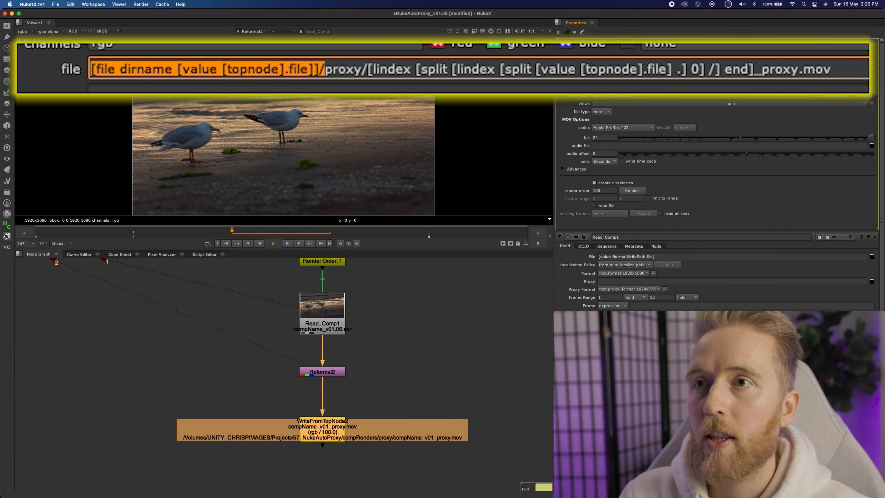
click(665, 71)
drag(323, 68, 368, 67)
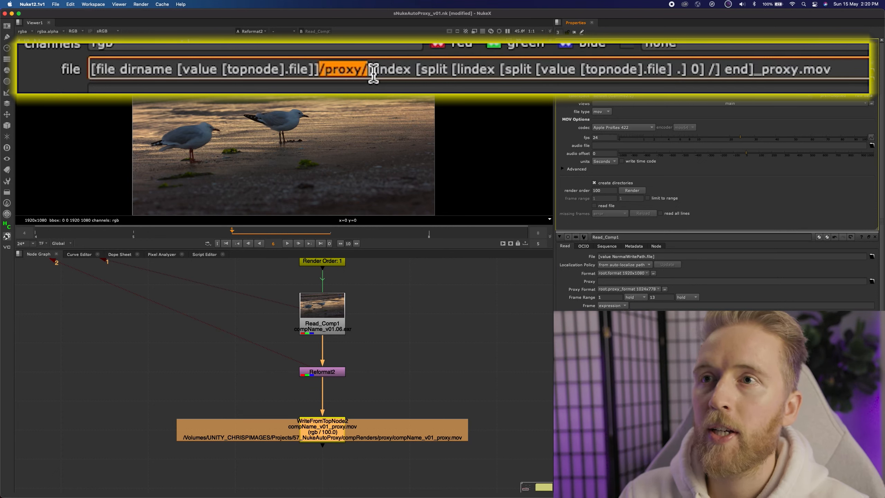
drag(368, 70, 754, 71)
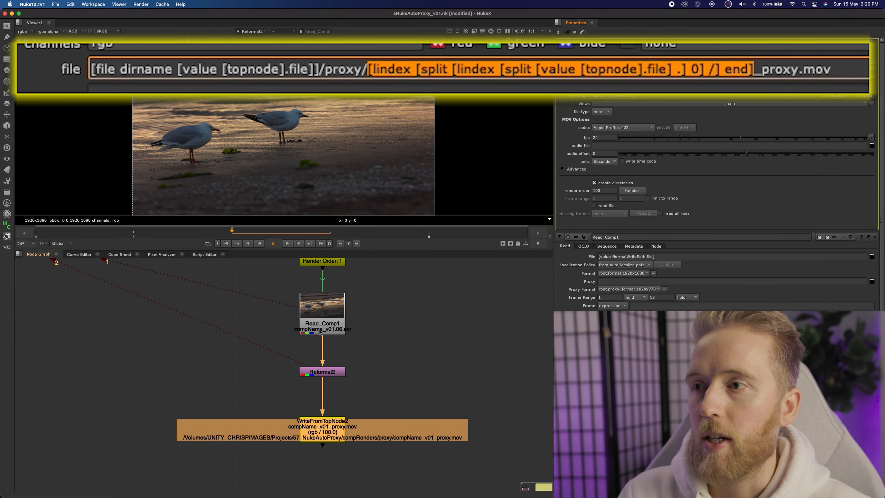
Open Read_Comp1 and NormalWritePath properties and examine the folder and base name in NormalWritePath's file path.
double_click(338, 331)
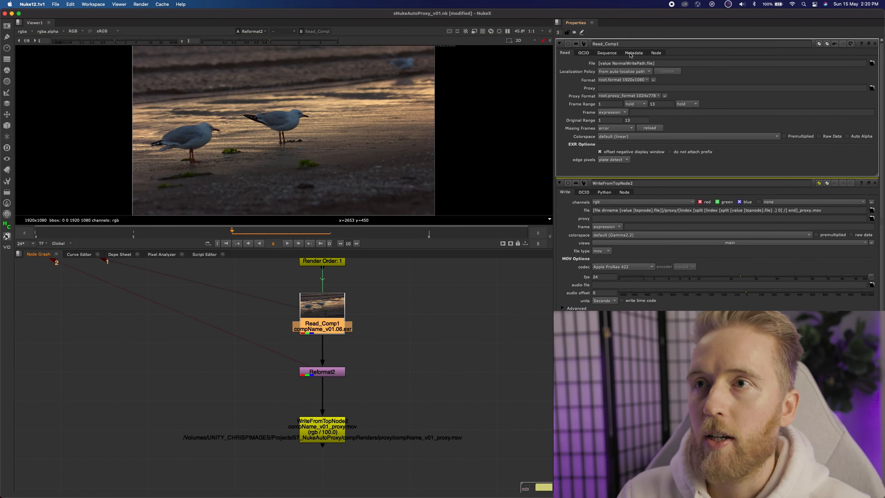
double_click(324, 262)
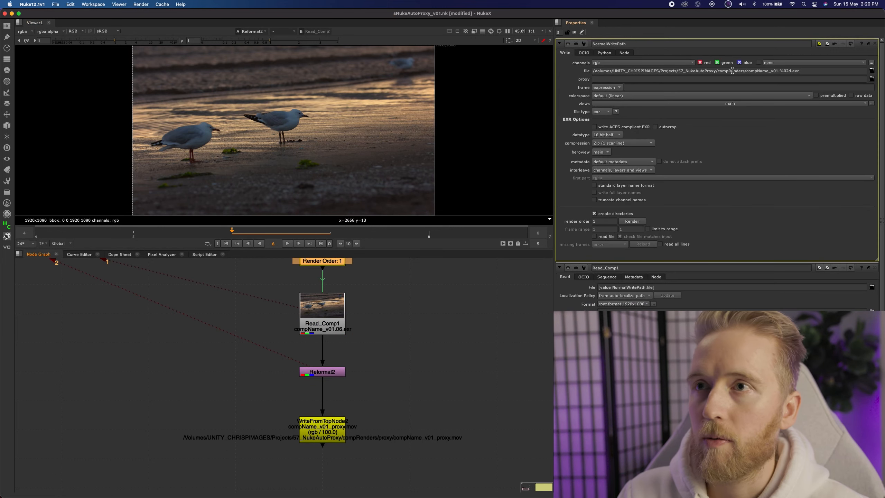
drag(592, 71, 752, 70)
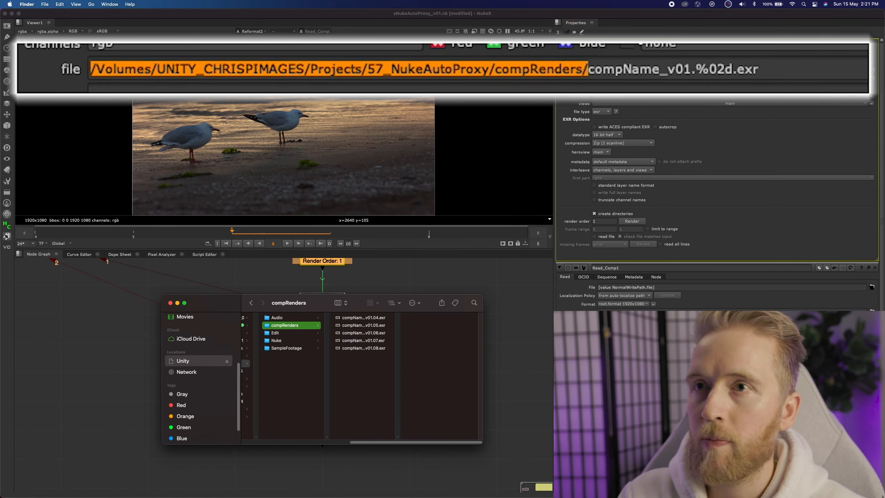
click(588, 70)
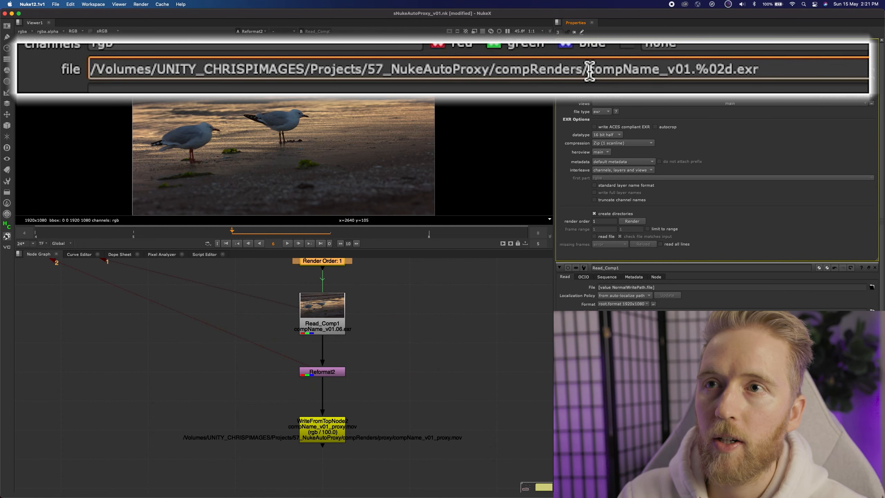
drag(588, 70, 690, 69)
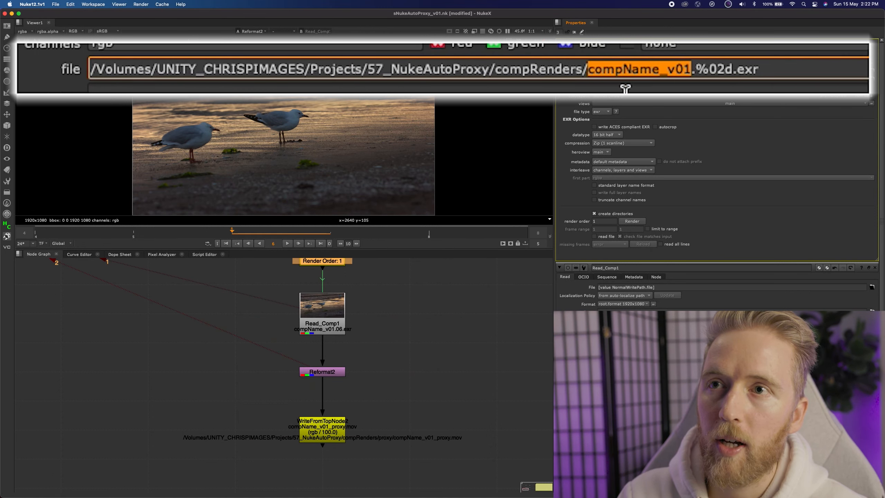
Switch to Finder to view the rendered files in the compRenders folder, then return.
key(super+Tab)
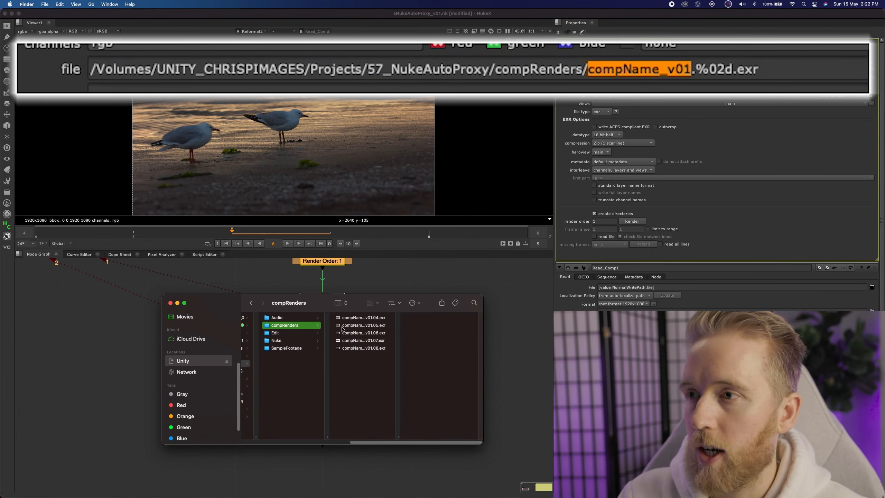
drag(397, 436, 478, 435)
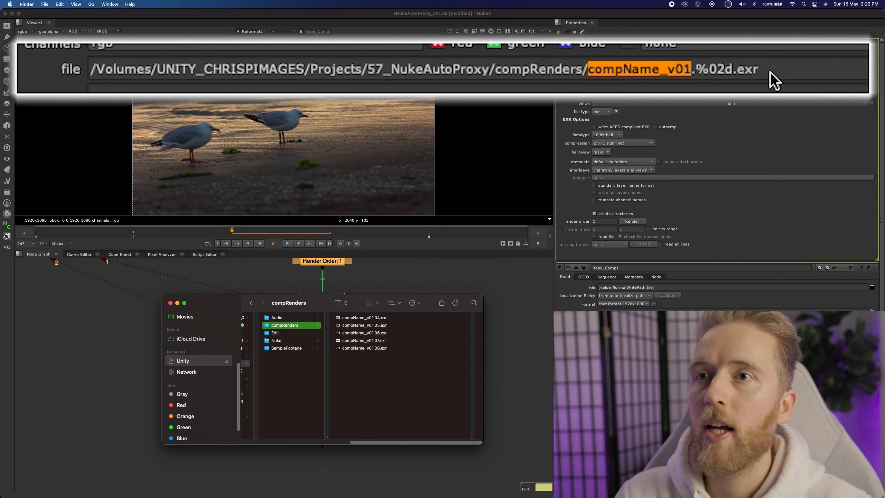
click(807, 72)
Reopen WriteFromTopNode2 and examine the lindex file-name expression and the _proxy suffix in its path.
click(314, 429)
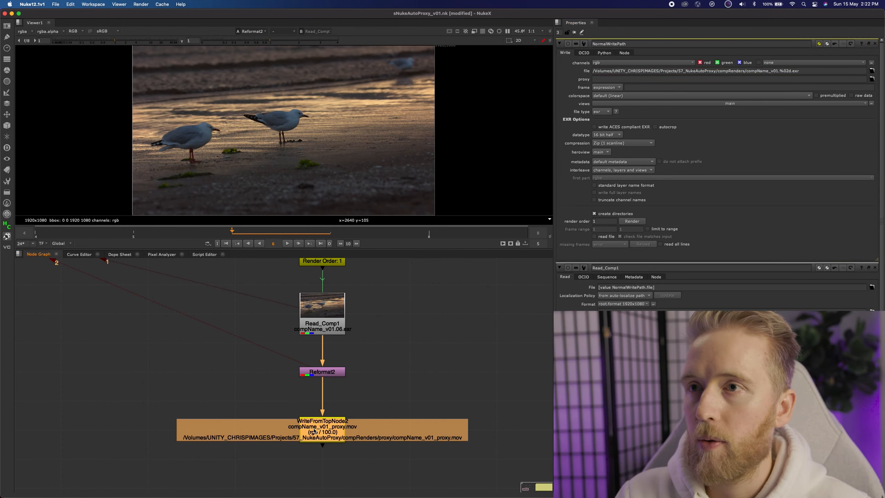
double_click(314, 431)
click(678, 71)
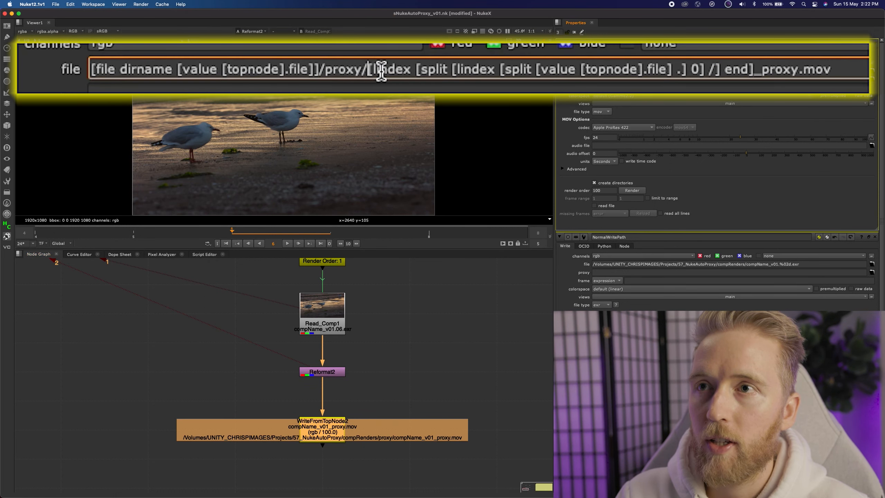
drag(381, 70, 754, 68)
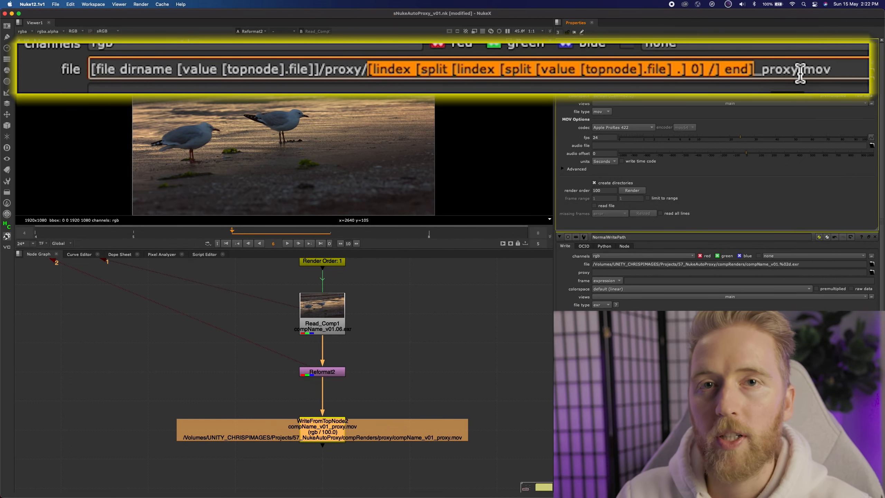
drag(762, 70, 799, 72)
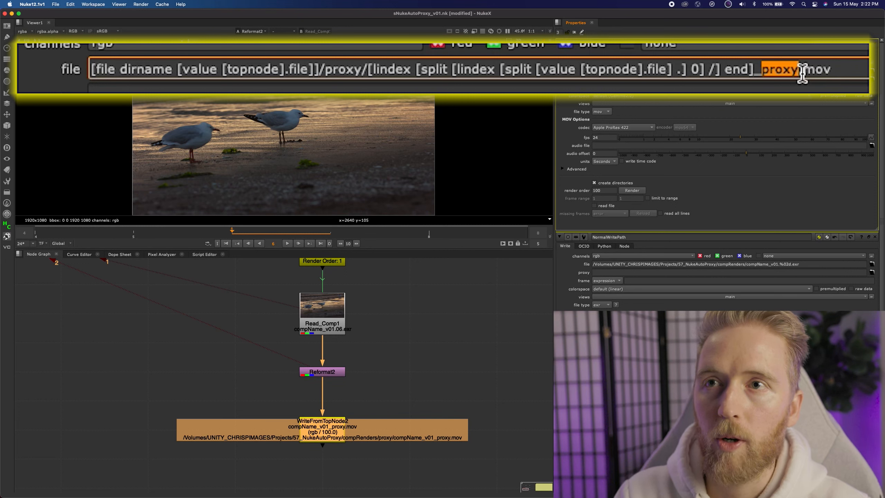
click(845, 71)
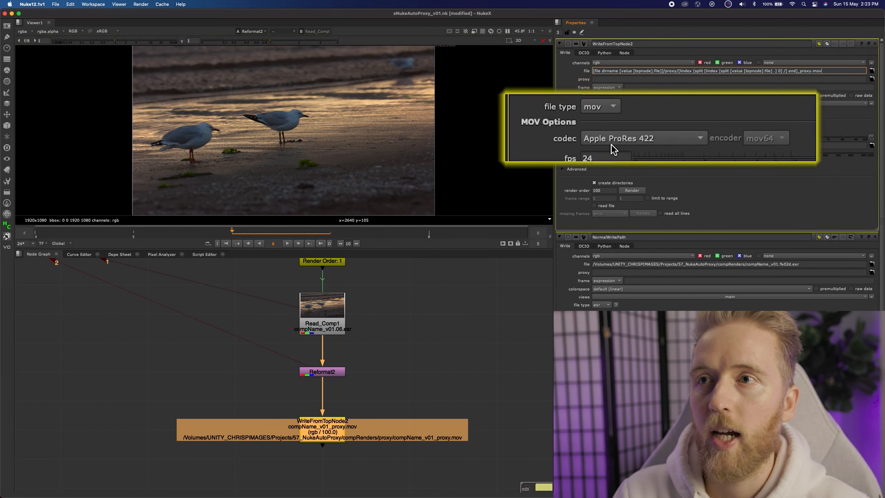
Review the available MOV codec options for WriteFromTopNode2, keeping Apple ProRes 422.
click(687, 138)
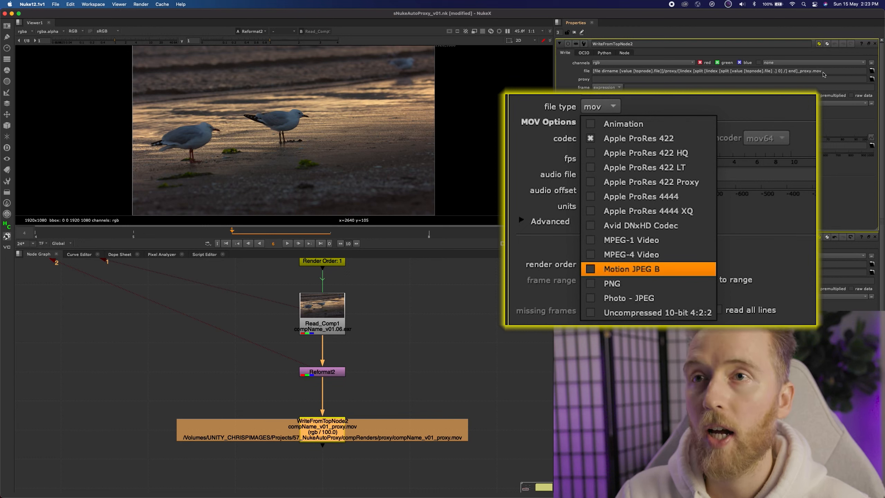
click(814, 71)
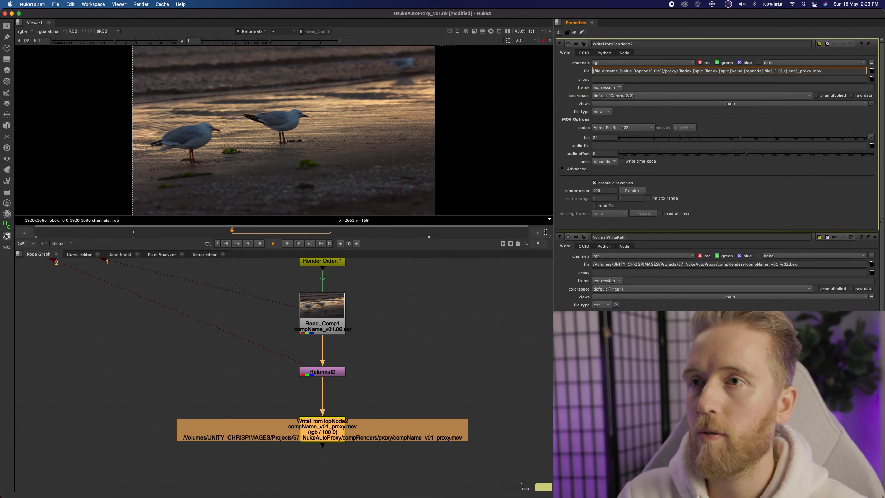
click(377, 297)
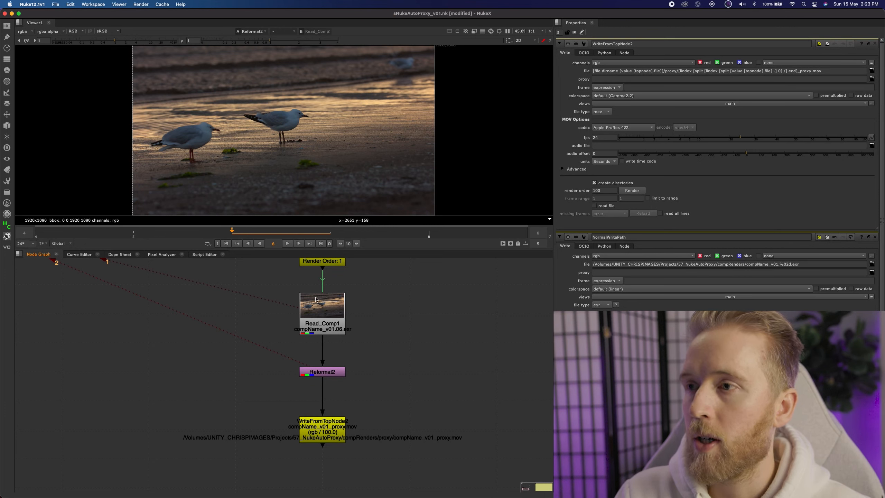
click(605, 228)
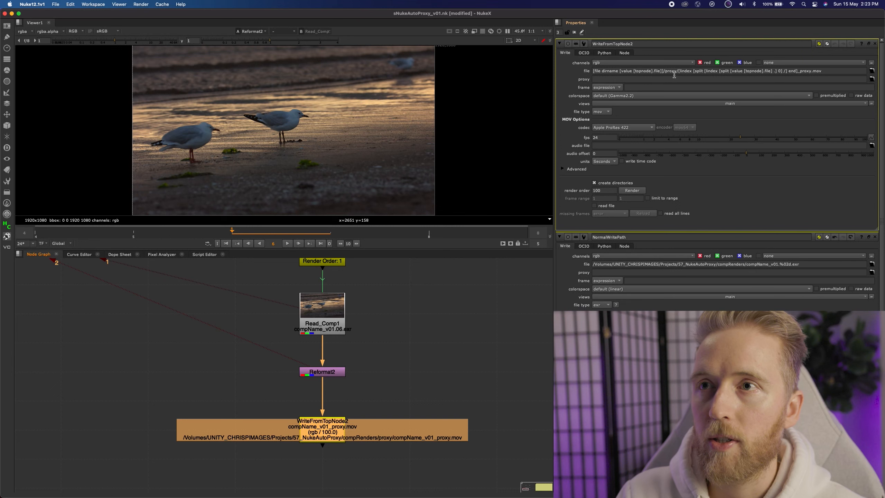
Render WriteFromTopNode2 to produce the proxy movie.
drag(663, 71, 674, 71)
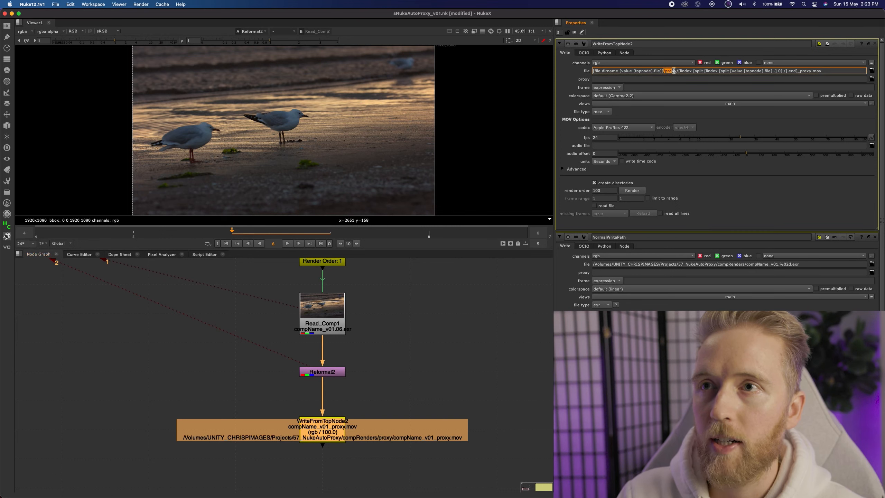
key(super+Tab)
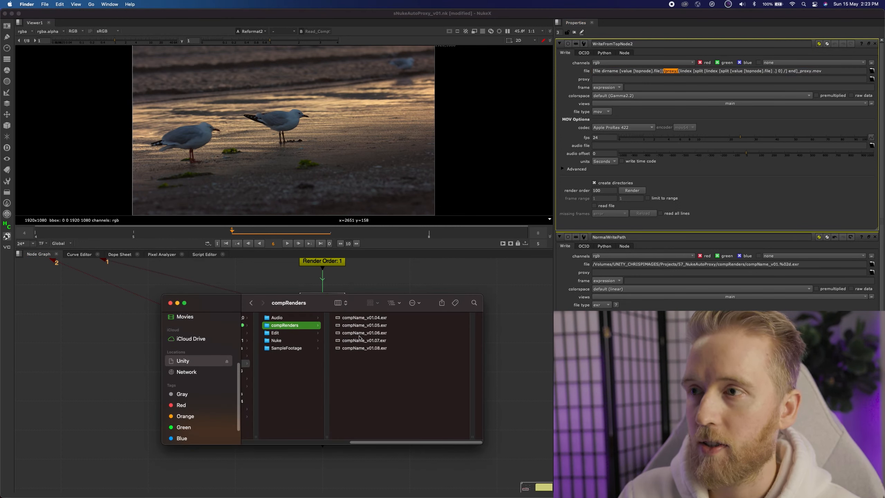
click(636, 193)
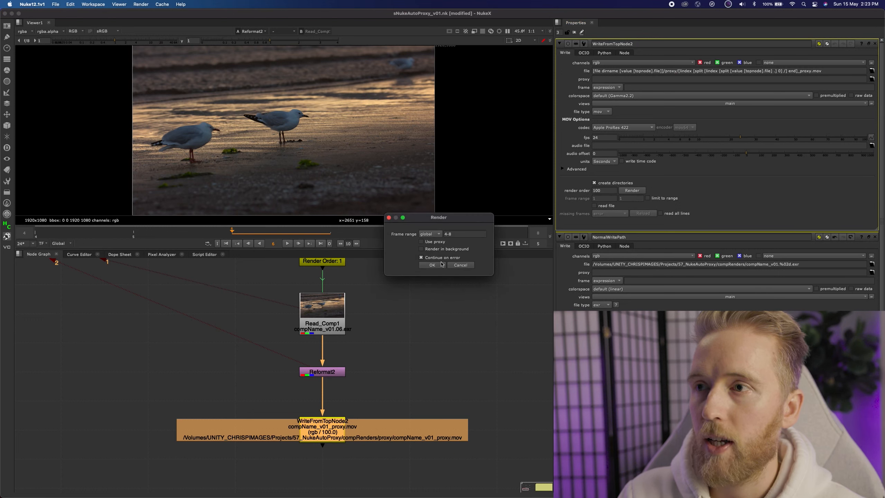
click(442, 264)
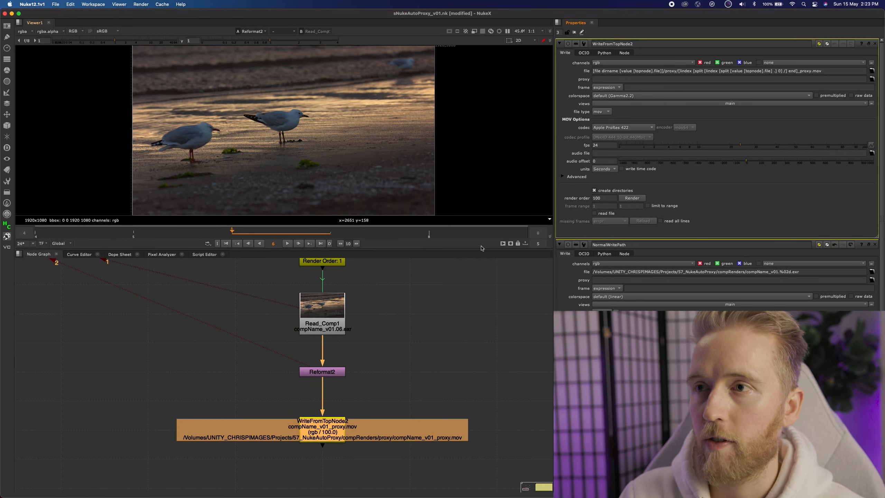
In Finder, open the new proxy folder and preview compName_v01_proxy.mov.
key(super+Tab)
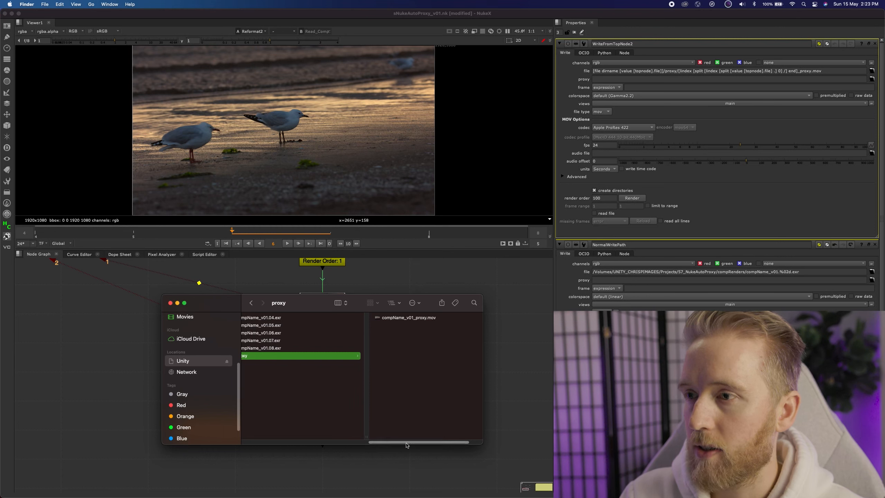
scroll(278, 351, left, 3)
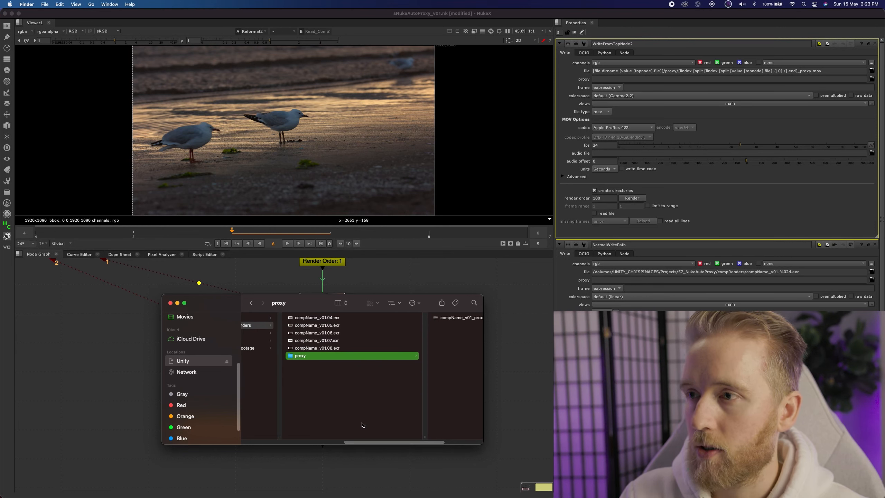
scroll(383, 383, right, 3)
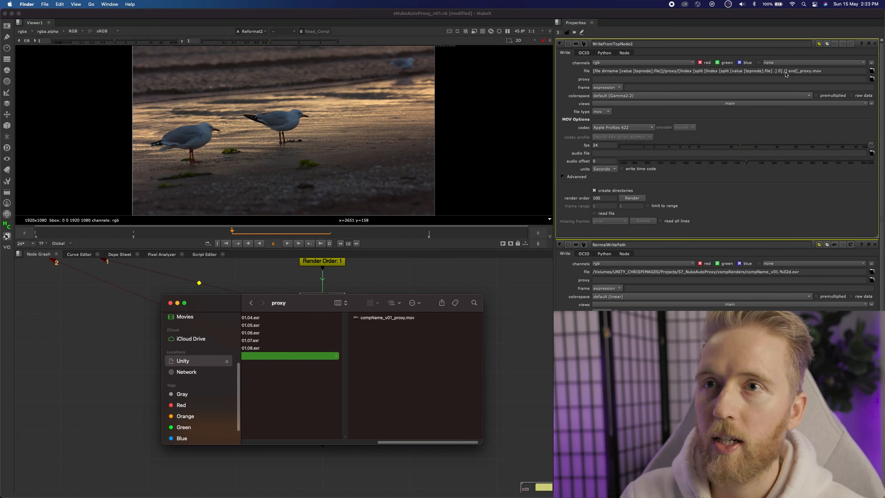
click(387, 317)
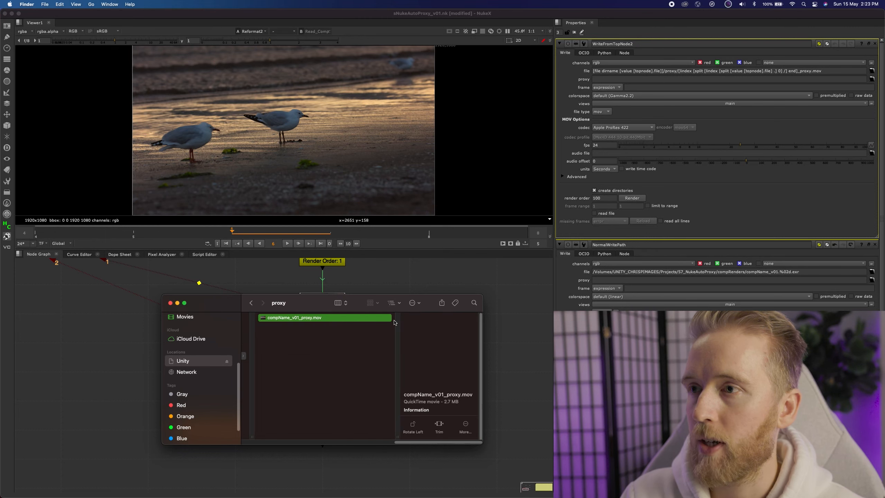
key(space)
drag(683, 437, 471, 443)
key(space)
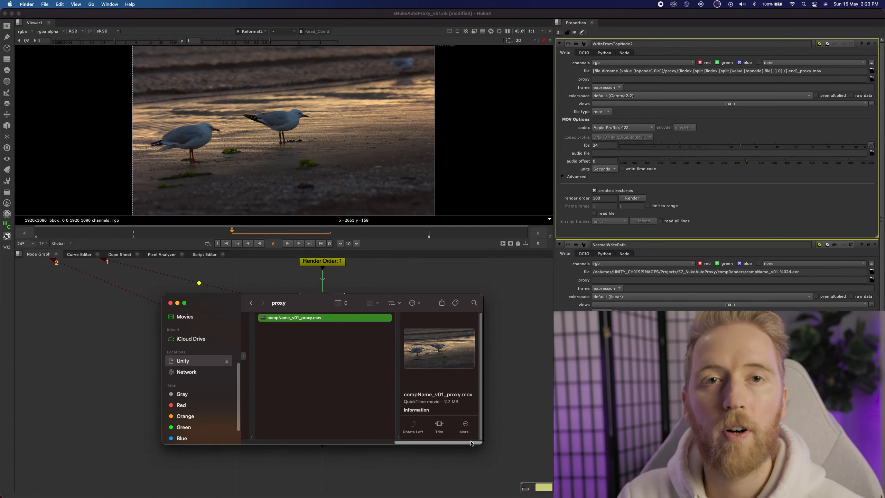
Return from Finder to the node graph and open the WriteFromScriptPath node's properties.
click(366, 279)
click(322, 325)
click(334, 438)
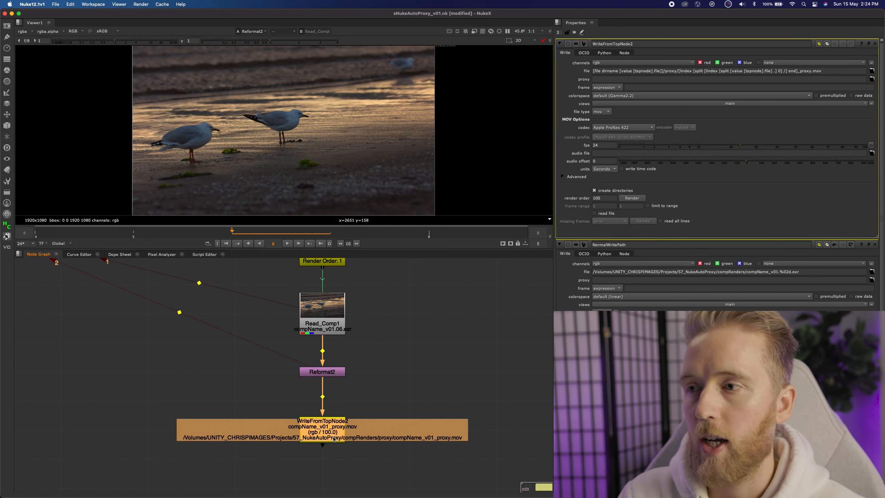
scroll(550, 155, down, 1)
middle_drag(495, 314, 230, 377)
scroll(406, 324, up, 2)
double_click(407, 319)
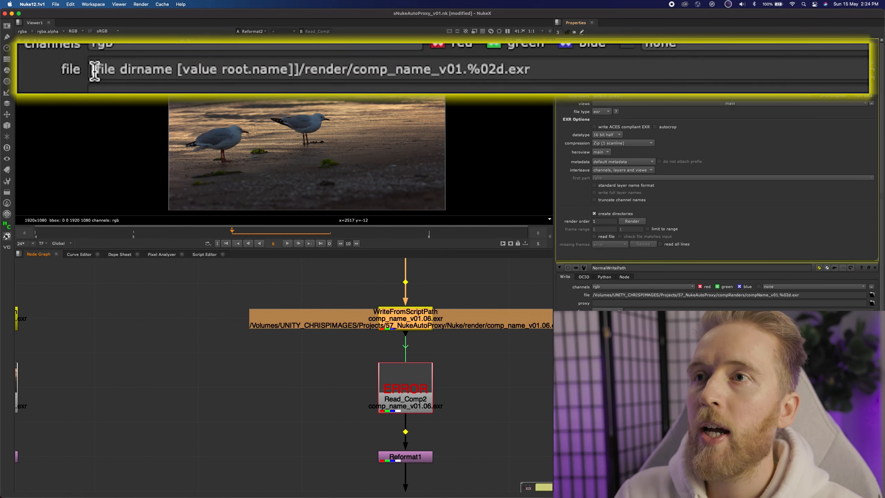
Examine the WriteFromScriptPath file expression built from the script's directory, comparing it with the script's folder in Finder.
drag(90, 69, 299, 69)
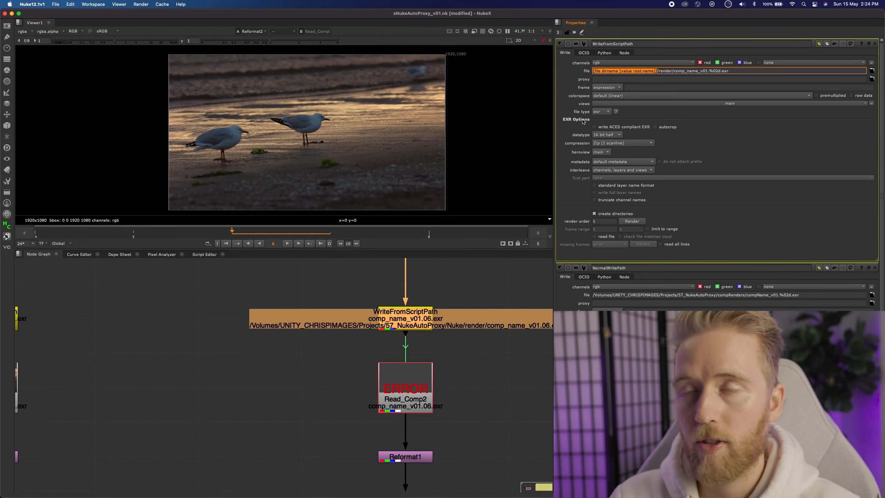
click(492, 295)
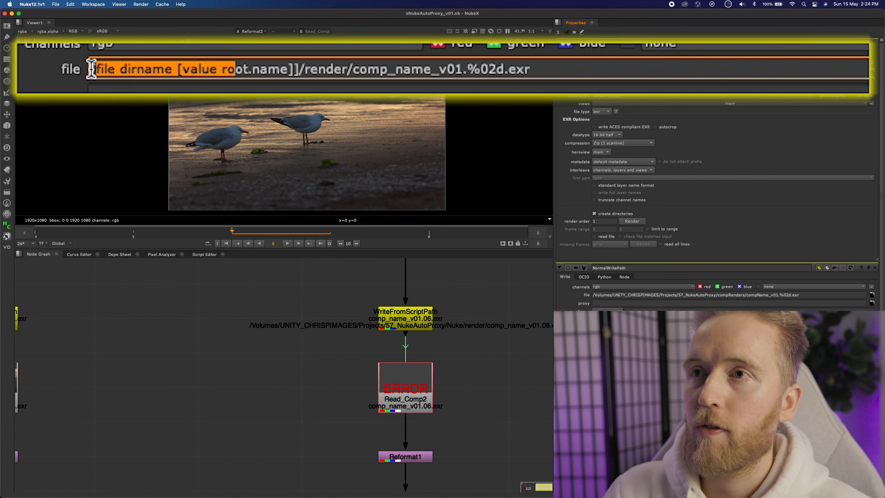
drag(593, 71, 657, 71)
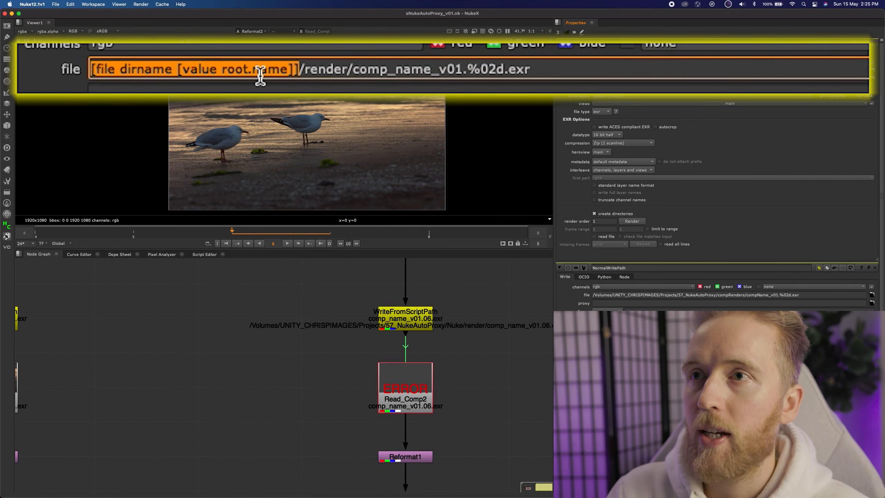
key(super+Tab)
scroll(324, 366, left, 5)
click(259, 341)
click(347, 318)
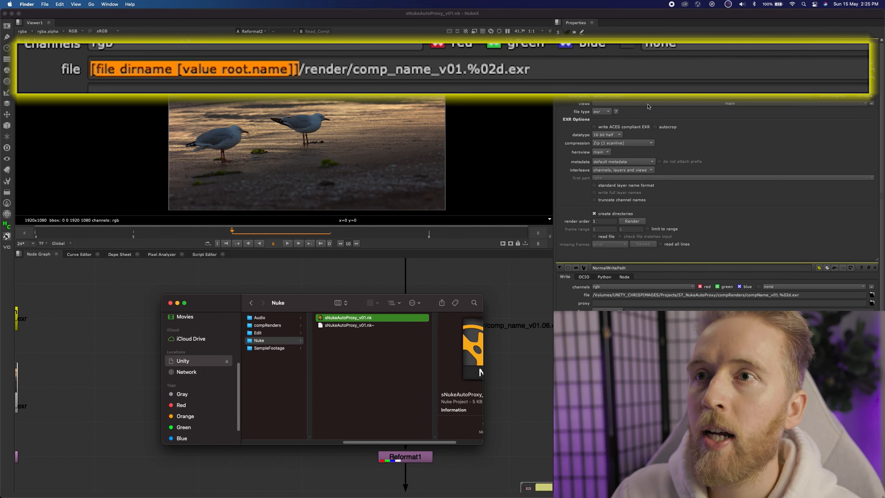
click(308, 69)
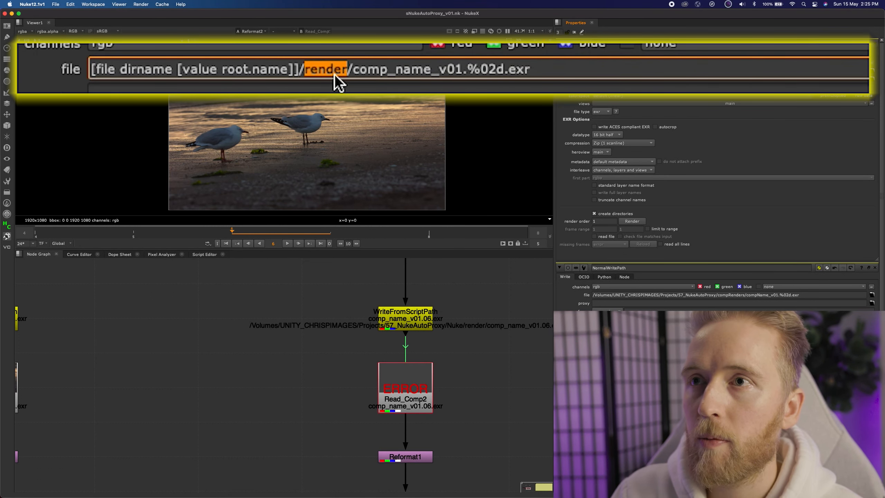
click(303, 70)
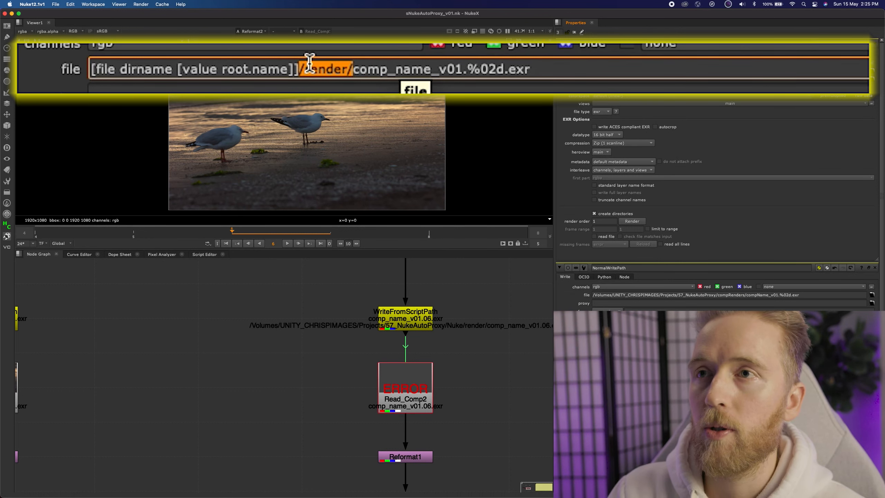
key(super+Tab)
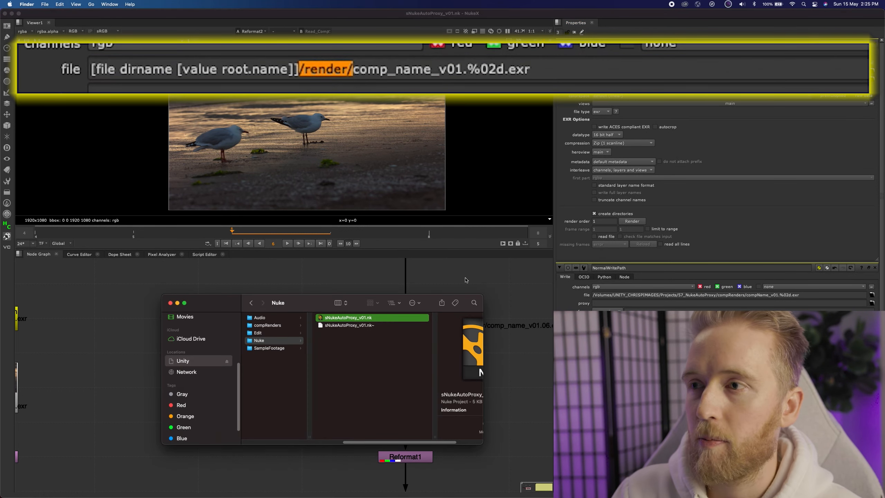
key(super+Tab)
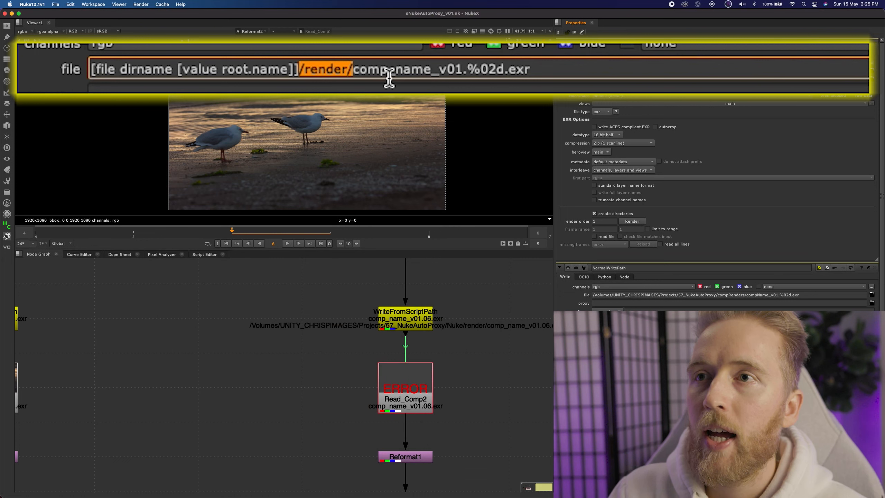
click(362, 70)
drag(353, 70, 462, 70)
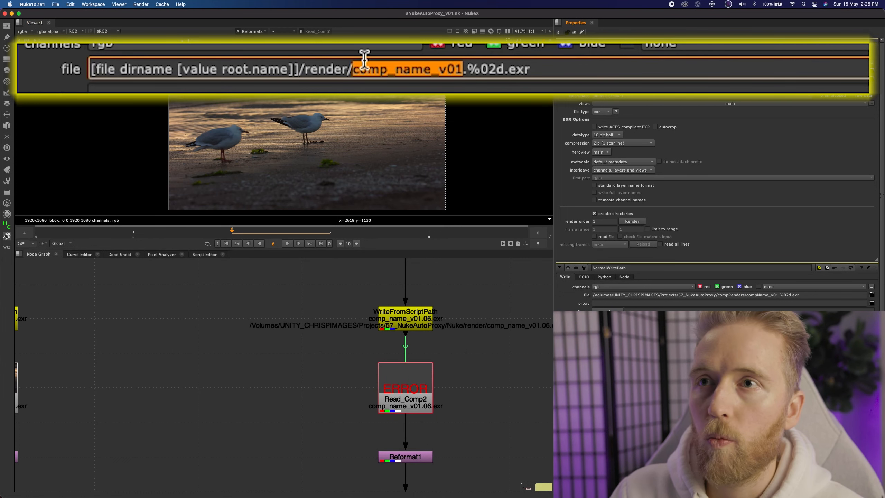
click(405, 318)
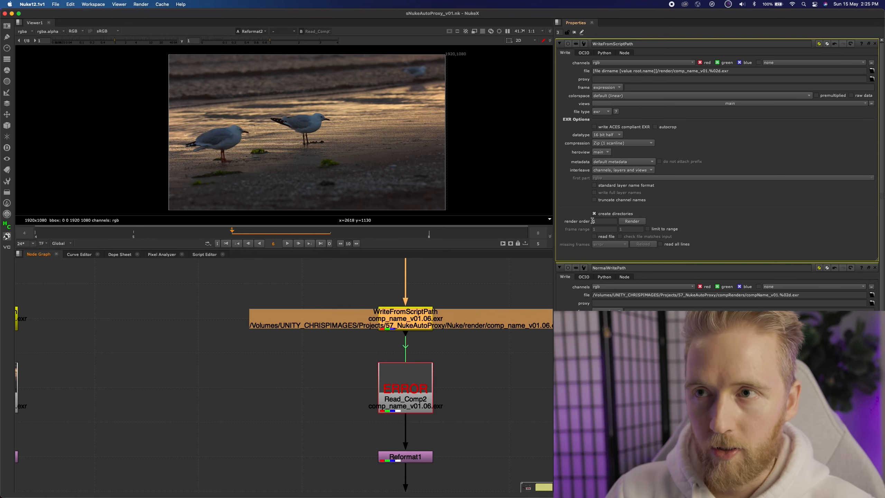
Render WriteFromScriptPath with the default frame range and reload Read_Comp2 to pick up the new frames.
click(632, 220)
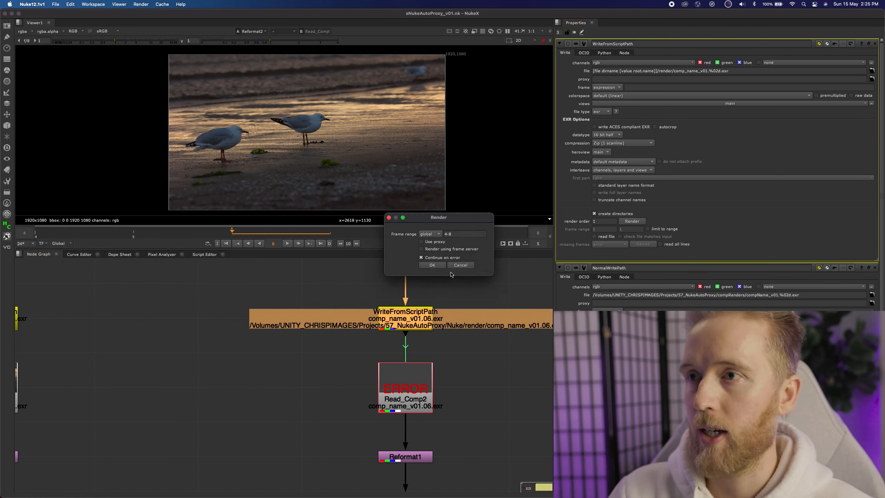
click(440, 267)
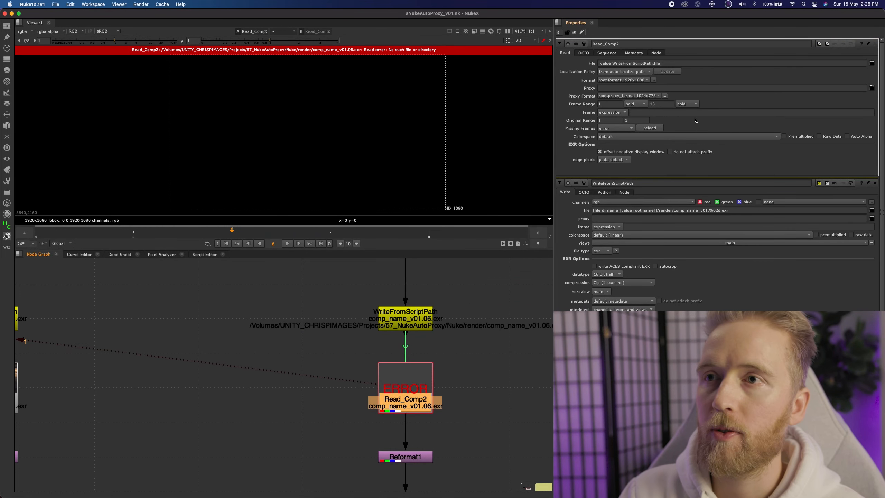
click(655, 128)
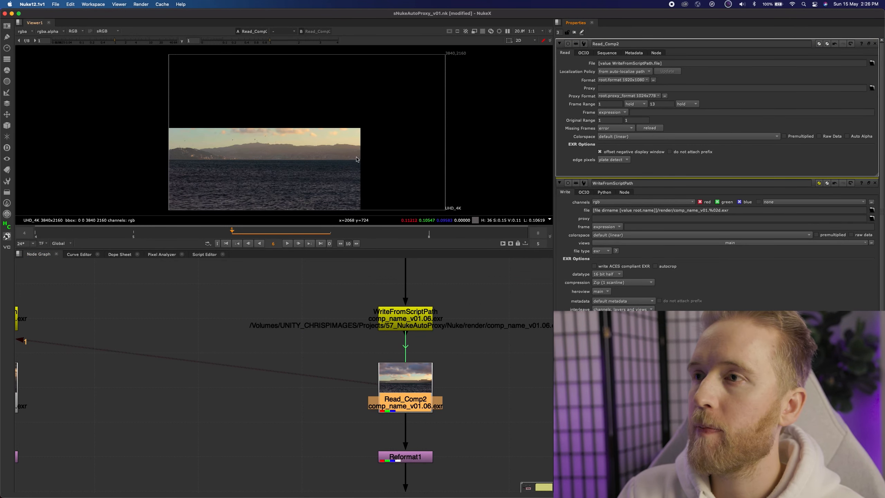
click(651, 130)
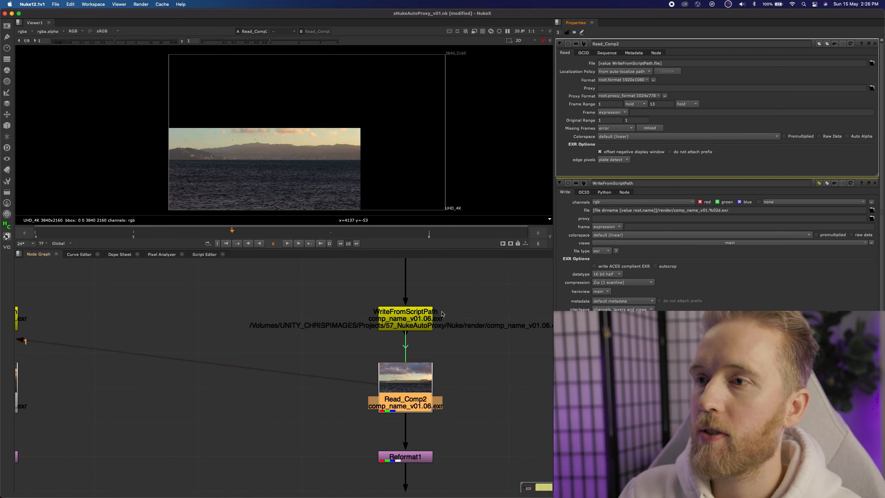
View the second tree's output through Reformat1 and WriteFromTopNode1 in the viewer.
click(429, 315)
click(454, 308)
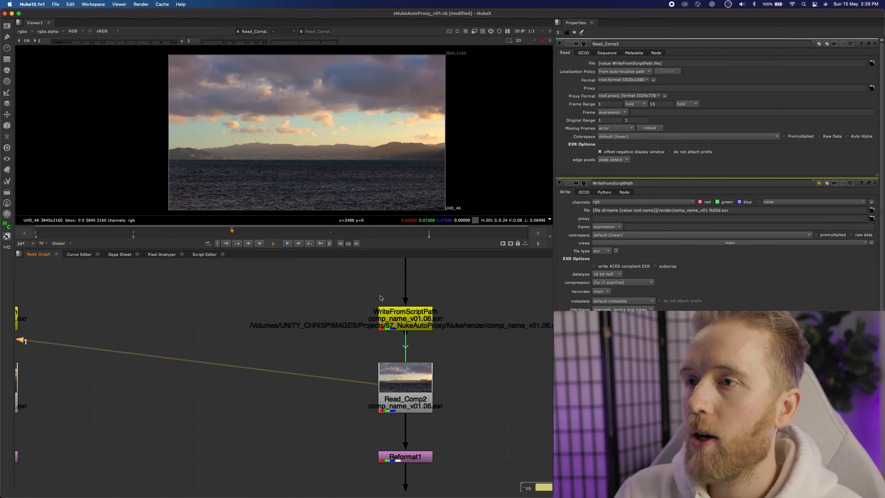
drag(332, 347, 503, 439)
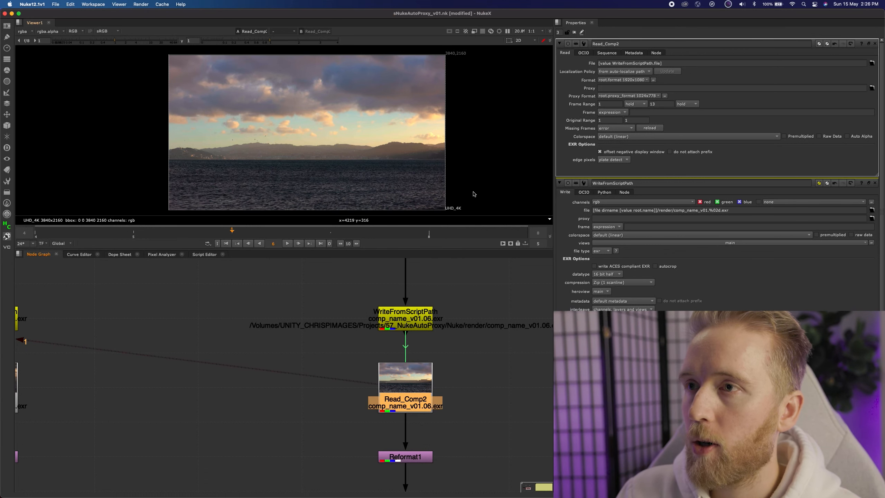
middle_drag(452, 436, 448, 320)
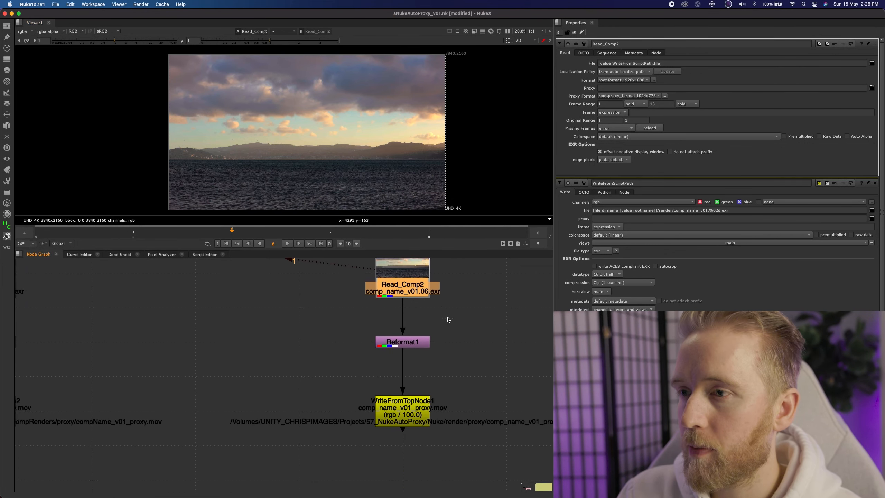
click(417, 341)
key(1)
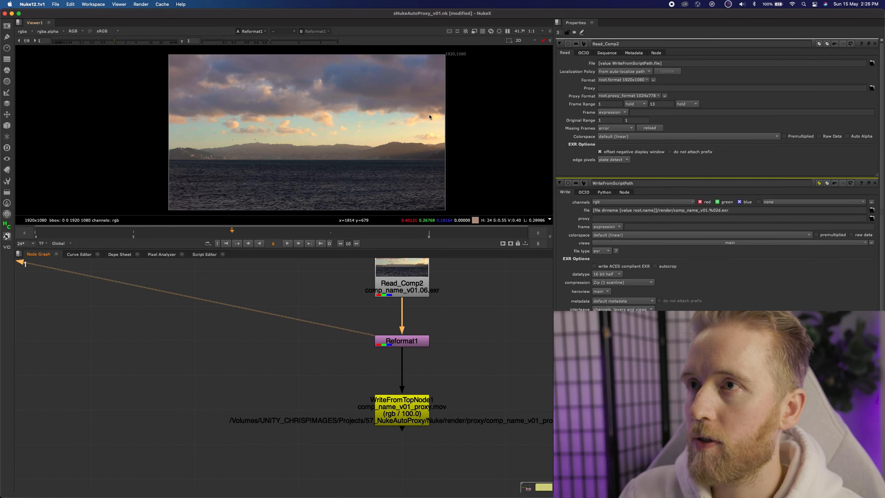
click(430, 426)
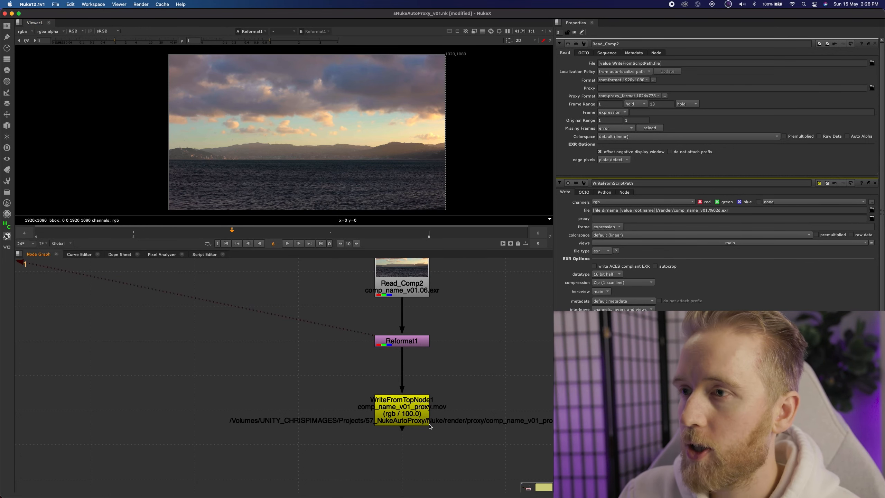
click(410, 418)
key(1)
Frame both node trees and open WriteFromTopNode1's properties.
click(359, 417)
scroll(359, 417, down, 4)
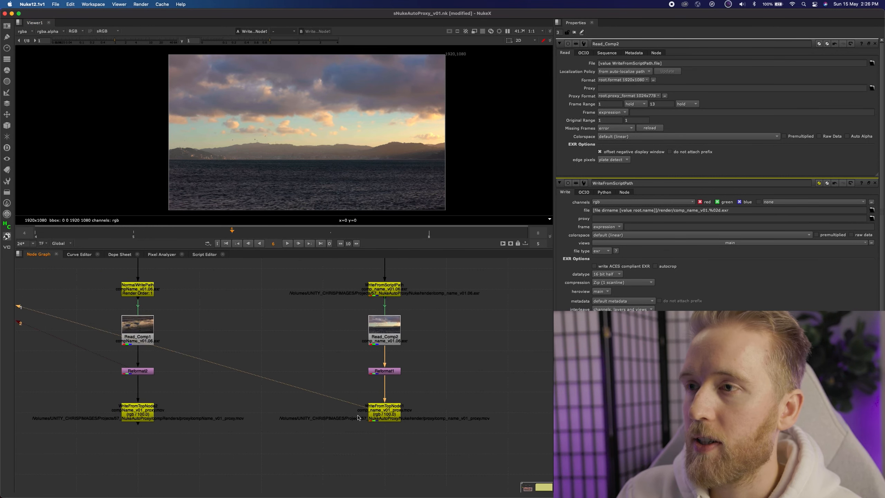
middle_drag(359, 417, 429, 389)
drag(159, 416, 245, 358)
drag(349, 431, 522, 357)
middle_drag(495, 342, 482, 342)
middle_drag(465, 299, 429, 332)
mouse_move(346, 268)
mouse_down()
mouse_move(478, 460)
mouse_move(348, 274)
mouse_up()
click(480, 409)
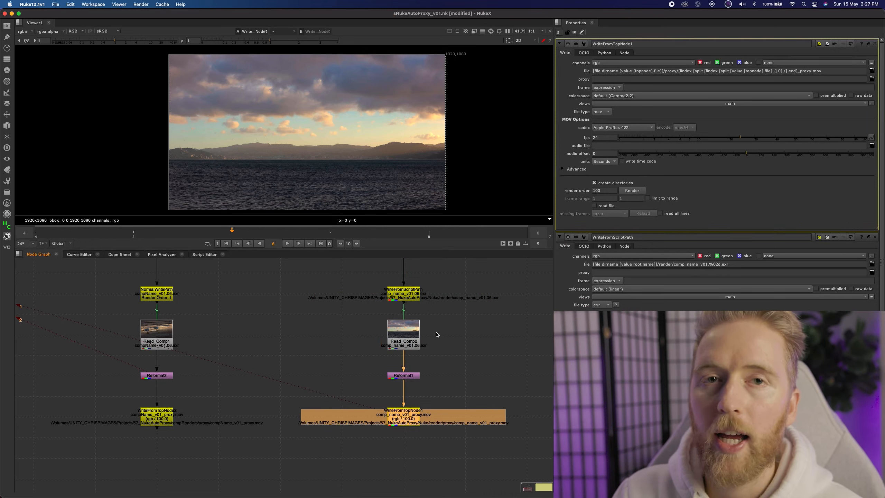
Open Read_Comp2's properties and give its first frame the expression first.
double_click(415, 336)
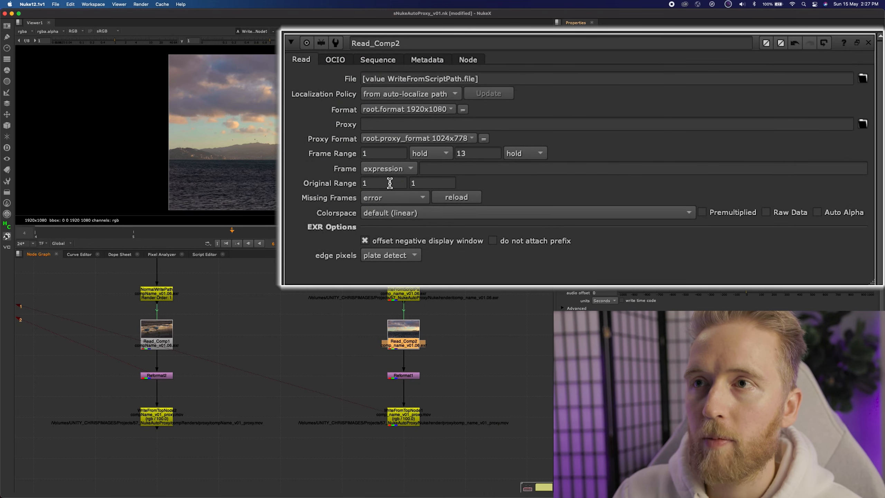
right_click(384, 154)
click(432, 243)
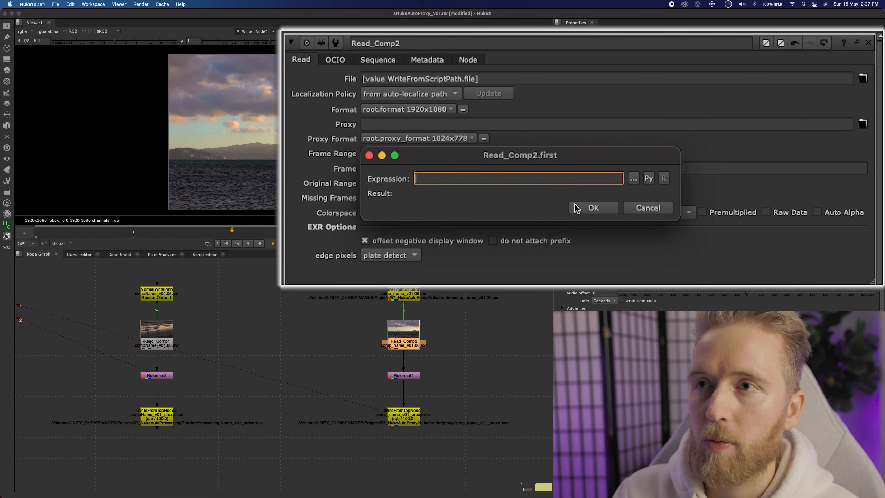
text(first)
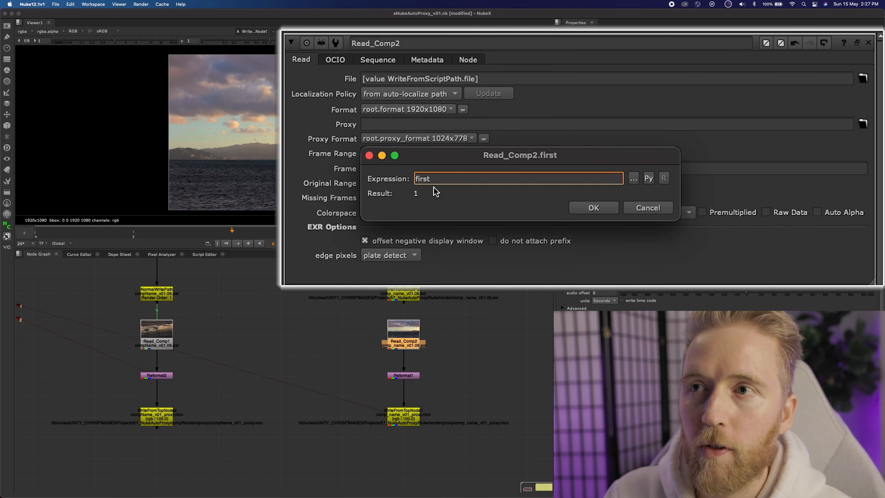
drag(432, 160, 426, 231)
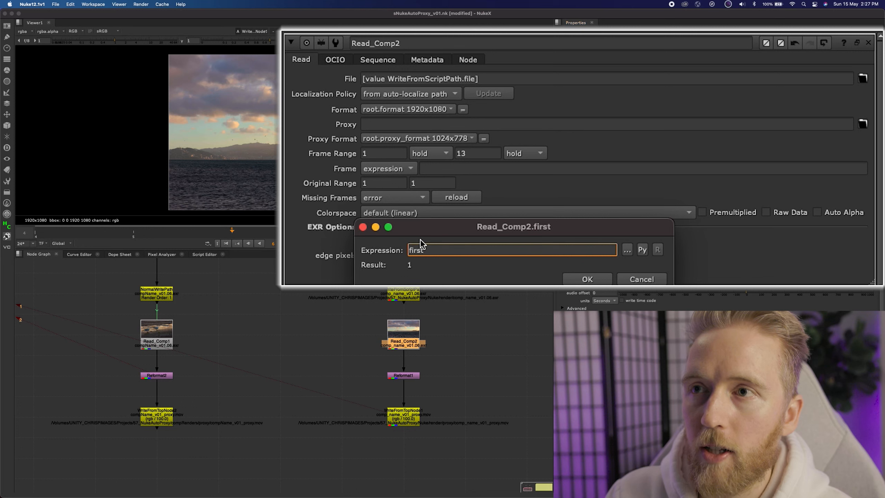
click(586, 279)
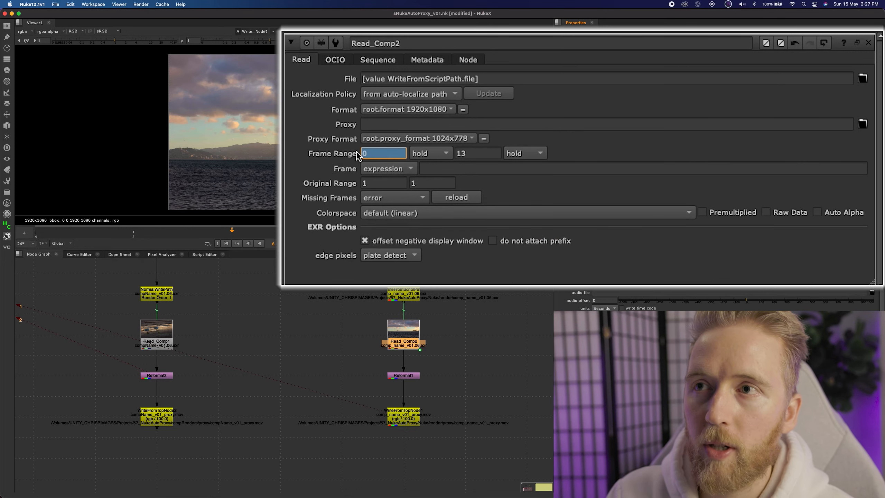
Change Read_Comp2's first-frame expression to first_frame.
right_click(373, 152)
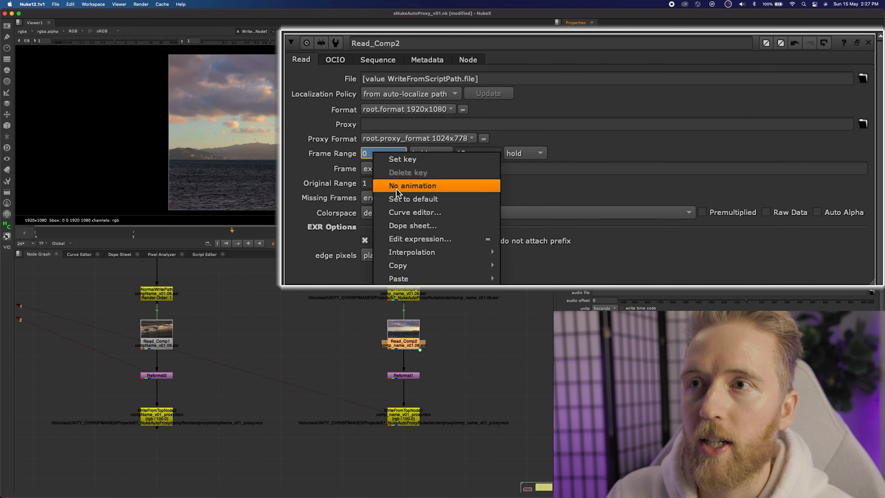
click(411, 239)
key(Right)
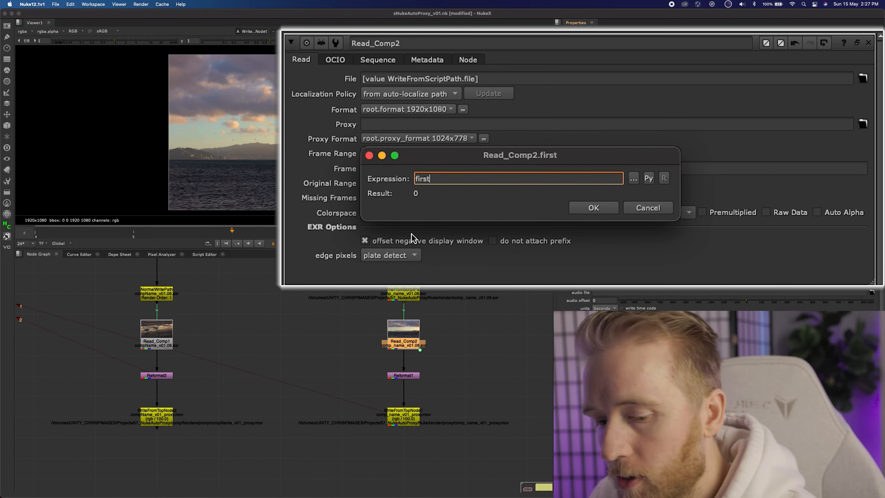
text(_frame)
key(Return)
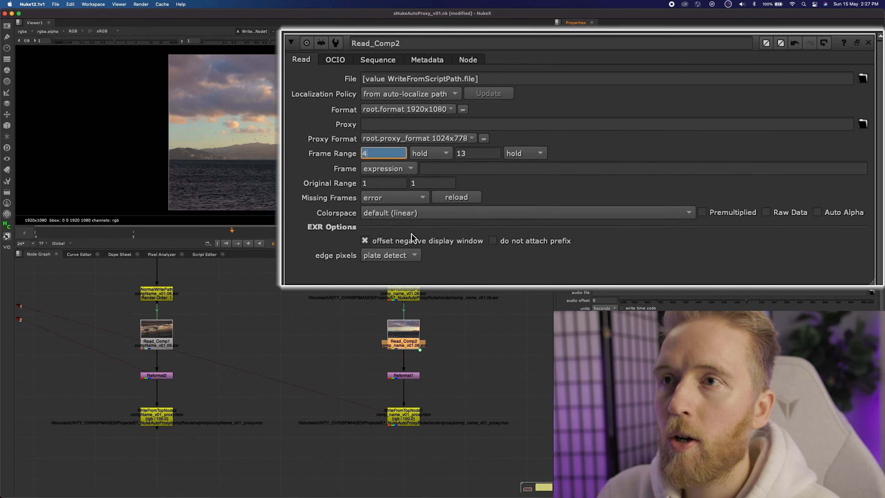
Open the Project Settings and set the project frame range start to 6.
click(494, 366)
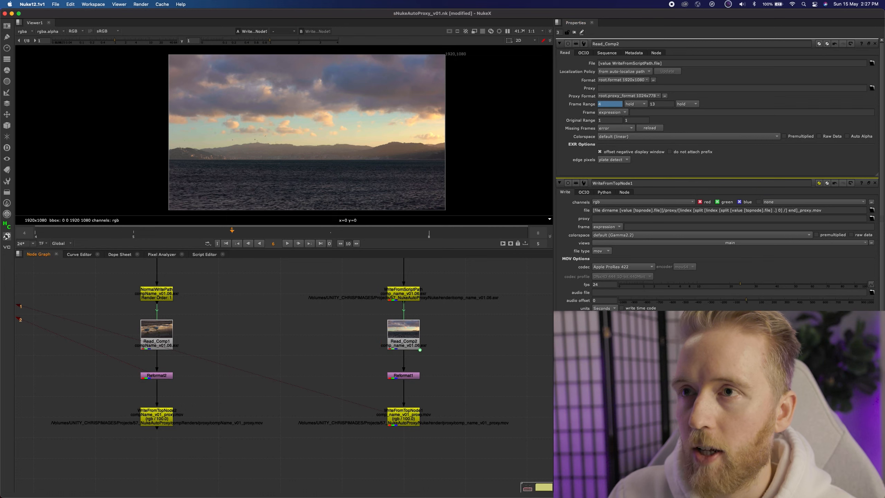
key(s)
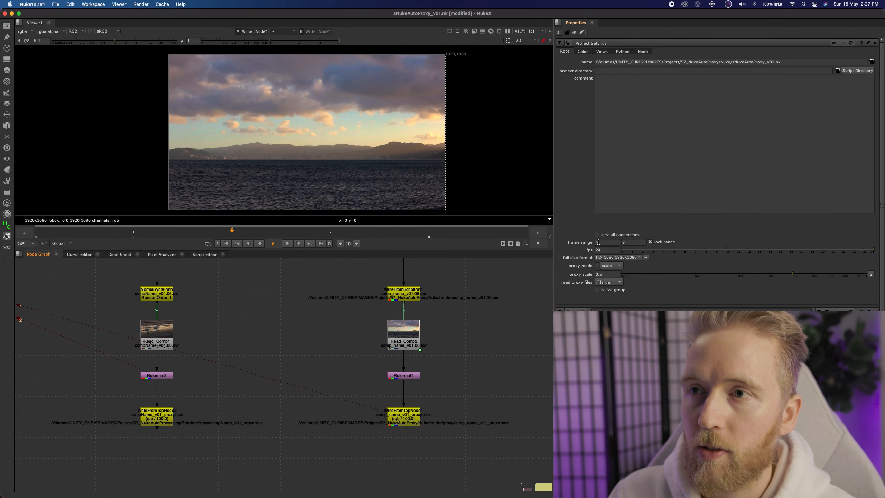
double_click(601, 242)
text(5)
key(Return)
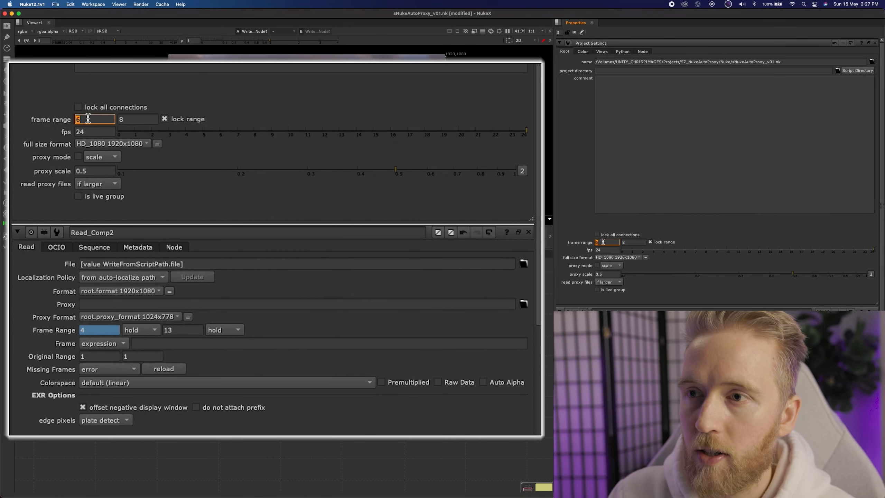
click(110, 214)
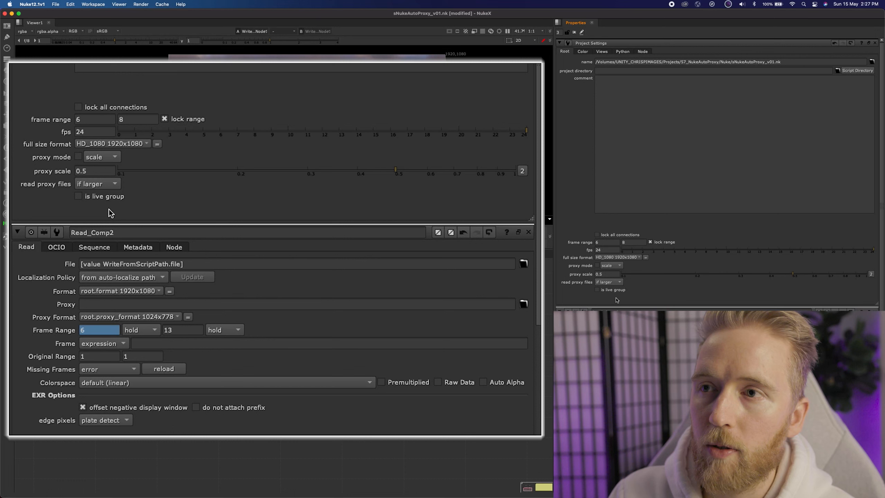
Set the project frame range start to 4.
double_click(76, 120)
text(4)
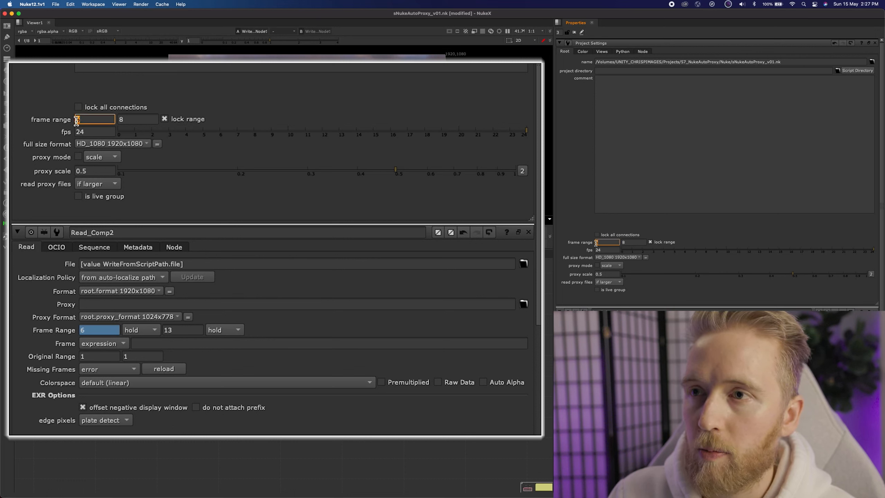
key(Return)
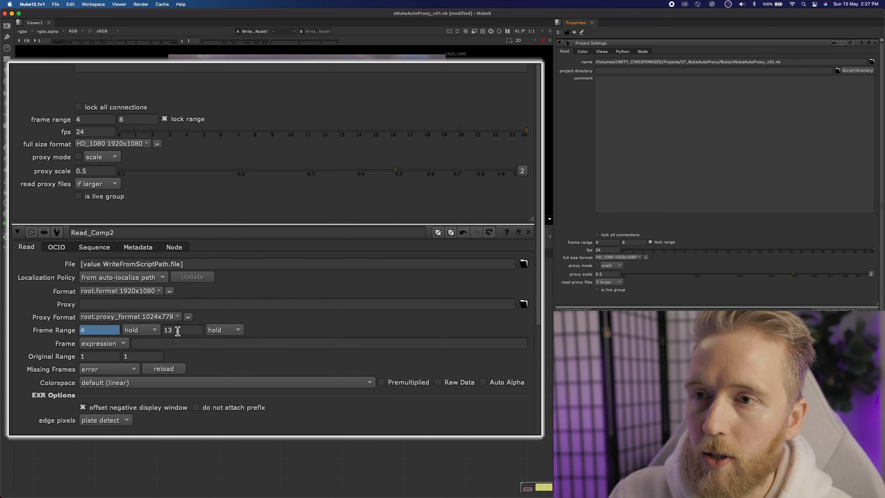
Give Read_Comp2's last frame the expression last_frame.
right_click(178, 331)
click(218, 408)
text(last)
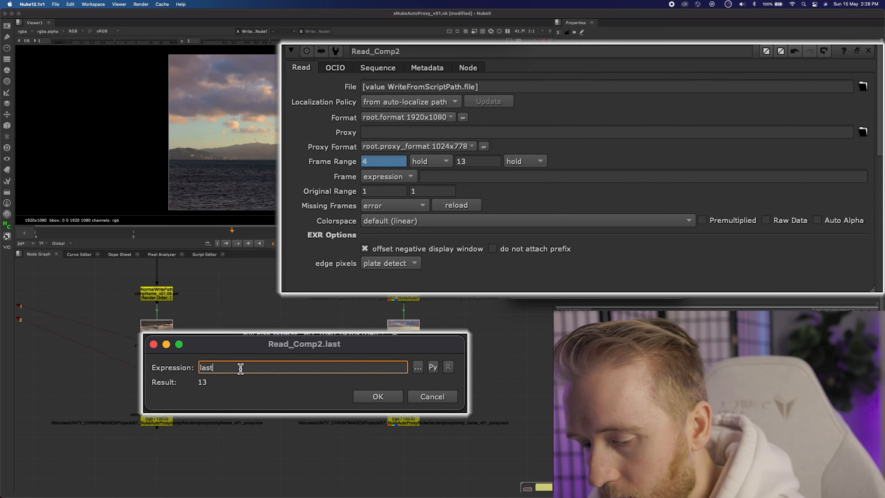
text(_fram)
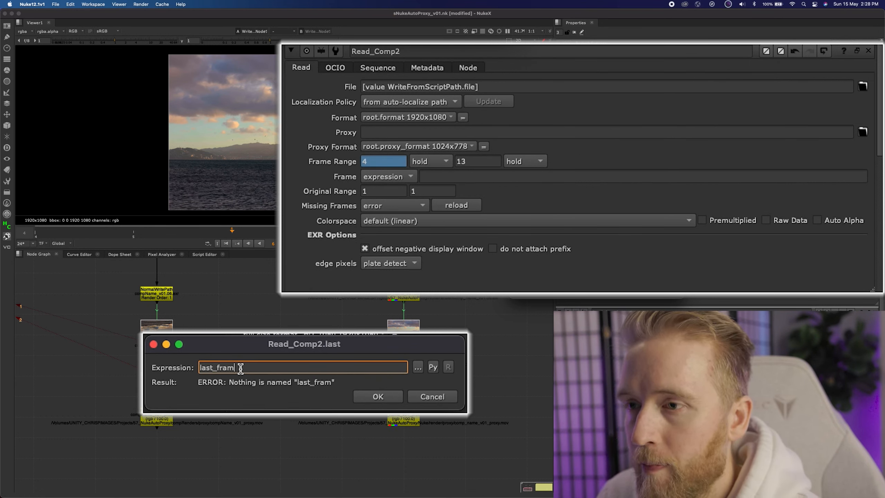
text(e)
click(377, 396)
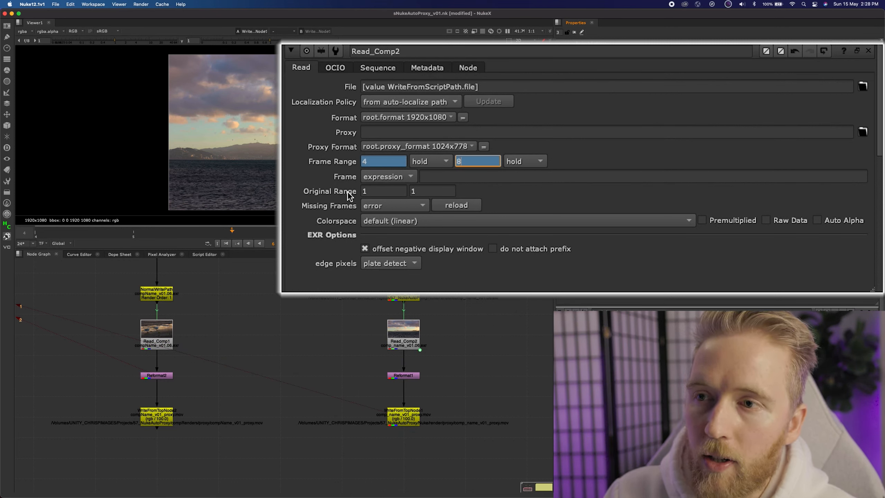
Link Read_Comp2's original range to its frame range by expression.
right_click(424, 191)
click(440, 276)
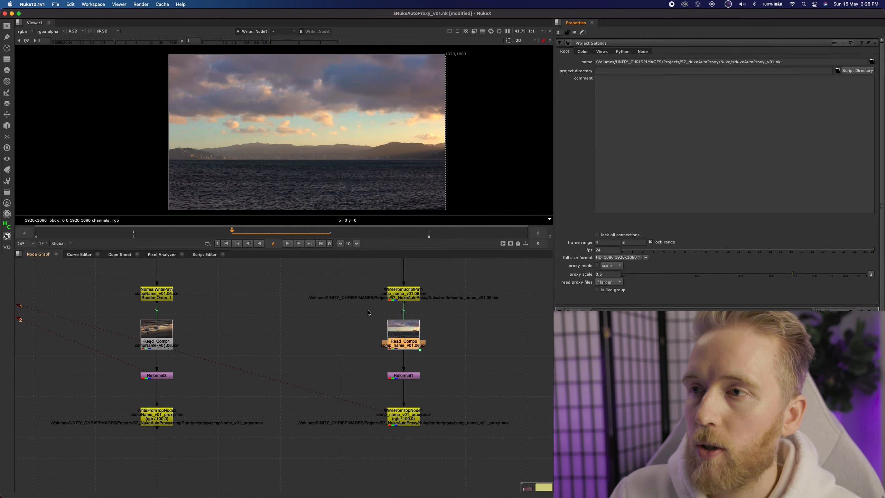
drag(366, 310, 437, 359)
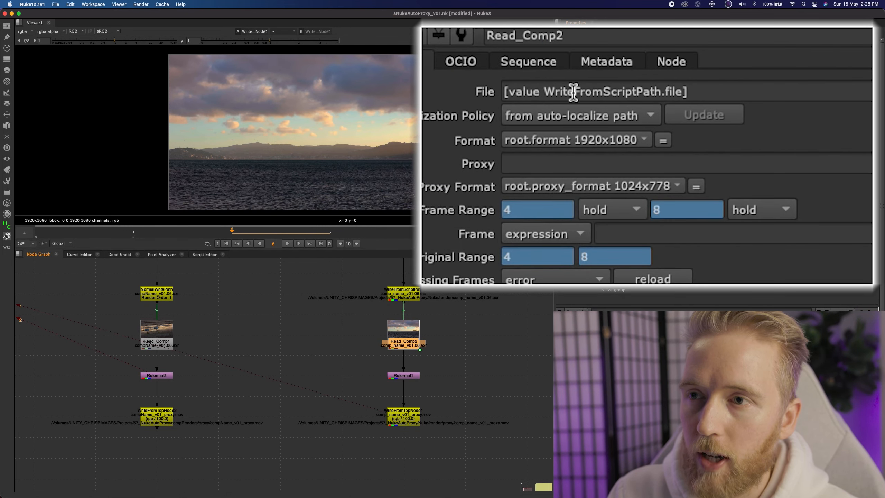
drag(543, 91, 661, 91)
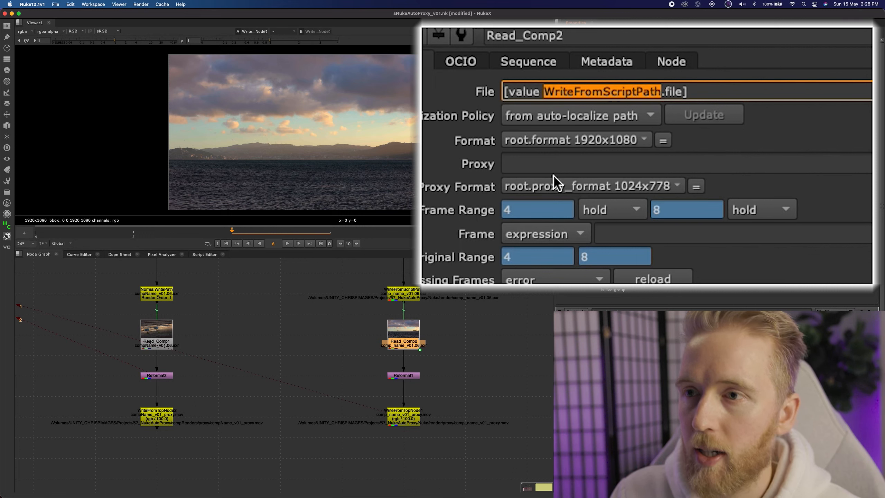
Select the Read_Comp2 node tree and save it as a new toolset named SmartPrite.
click(334, 278)
drag(273, 273, 540, 449)
click(7, 181)
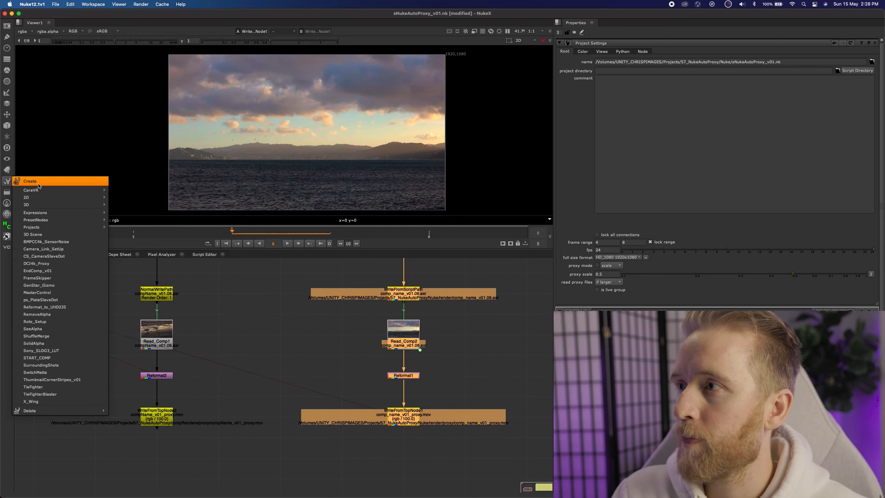
click(39, 181)
click(441, 250)
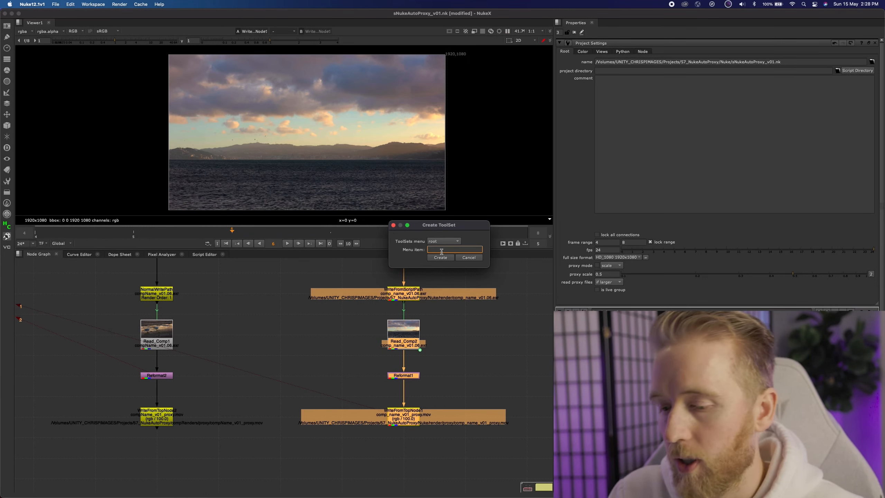
text(SmartPr)
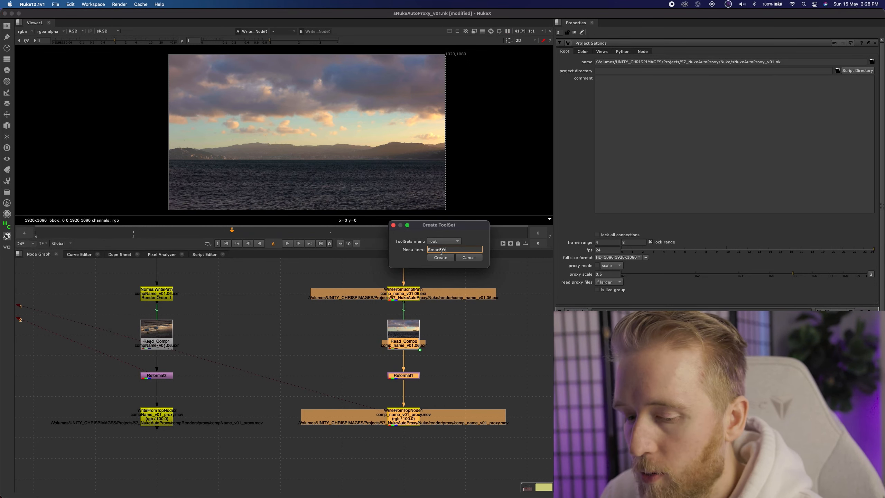
text(ite)
click(441, 257)
Disable the Reformat node below Read_Comp2 and open WriteFromTopNode1's properties.
click(452, 377)
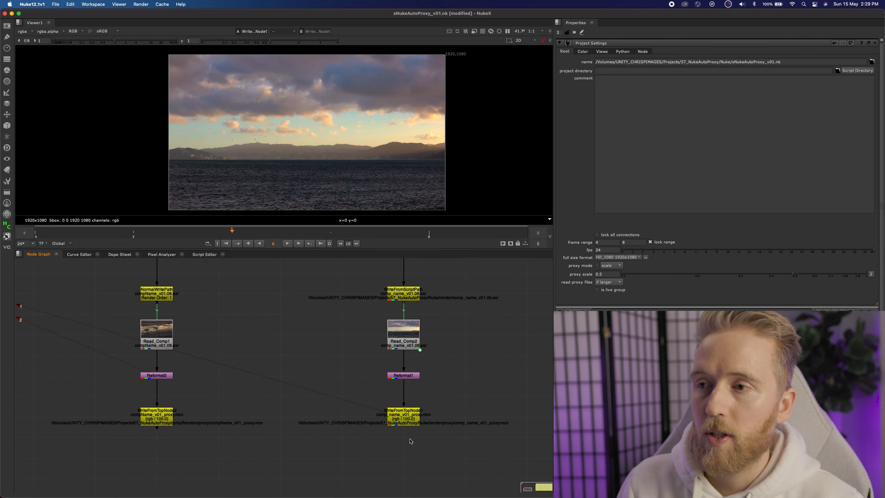
drag(368, 350, 466, 388)
key(d)
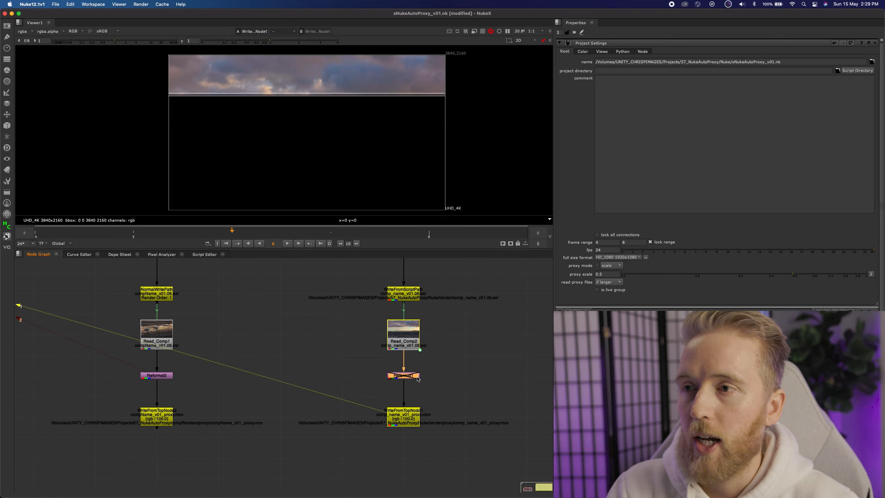
click(414, 421)
double_click(414, 421)
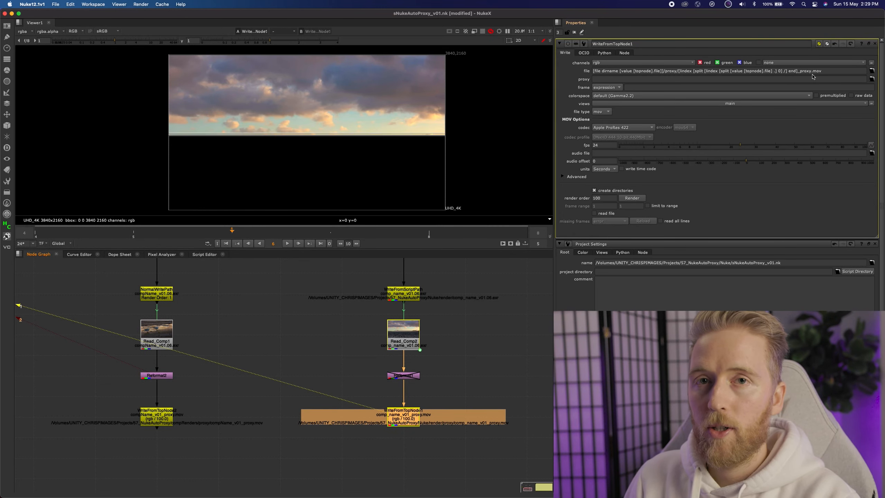